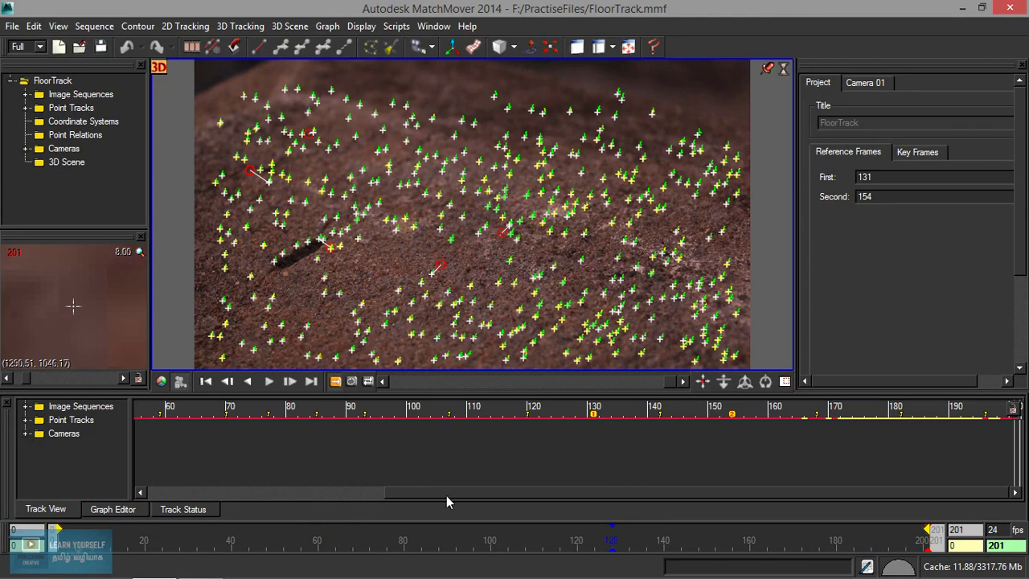
Expand the Point Tracks group in the track timeline and select Track 01.
click(25, 421)
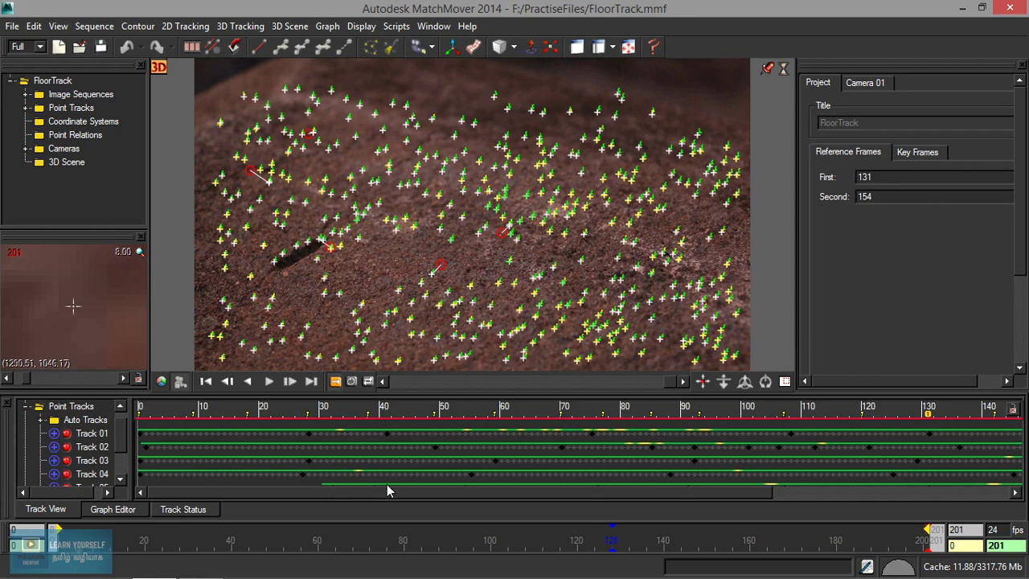
drag(123, 431, 127, 462)
scroll(133, 434, up, 1)
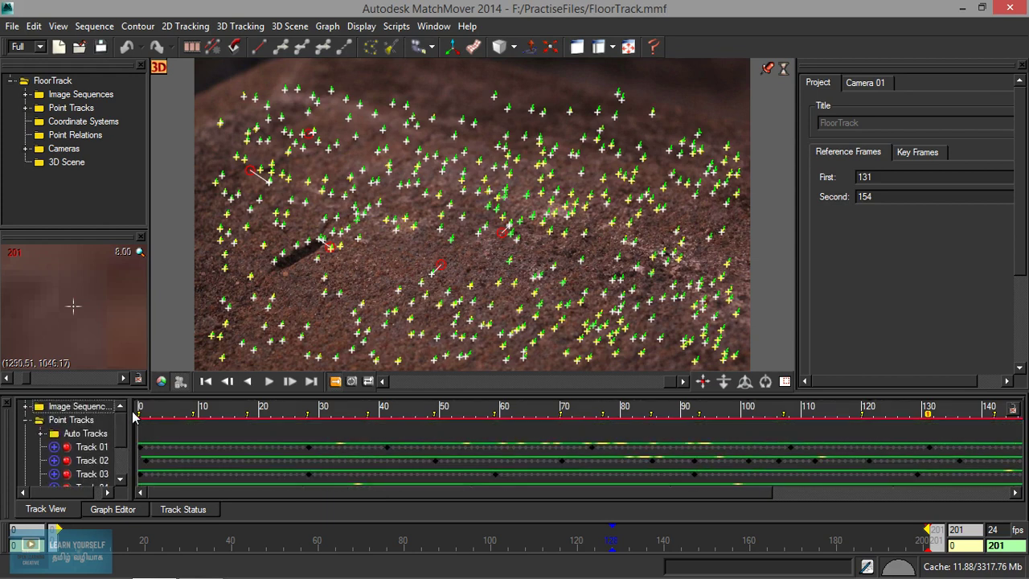
mouse_move(123, 430)
mouse_down()
mouse_move(123, 463)
mouse_move(134, 421)
mouse_move(127, 459)
mouse_move(128, 433)
mouse_up()
scroll(128, 438, up, 2)
click(101, 437)
click(87, 448)
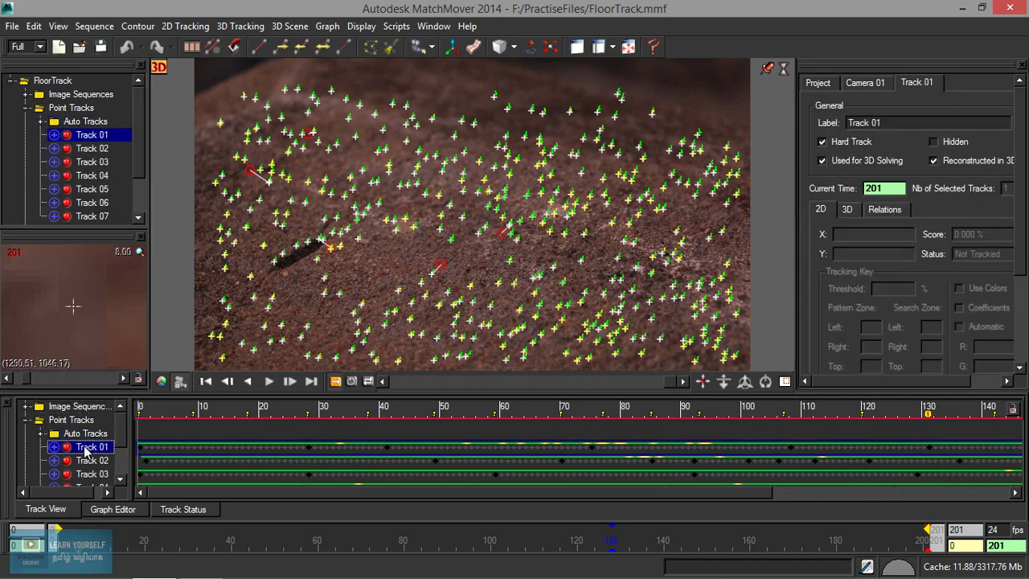
scroll(137, 130, down, 3)
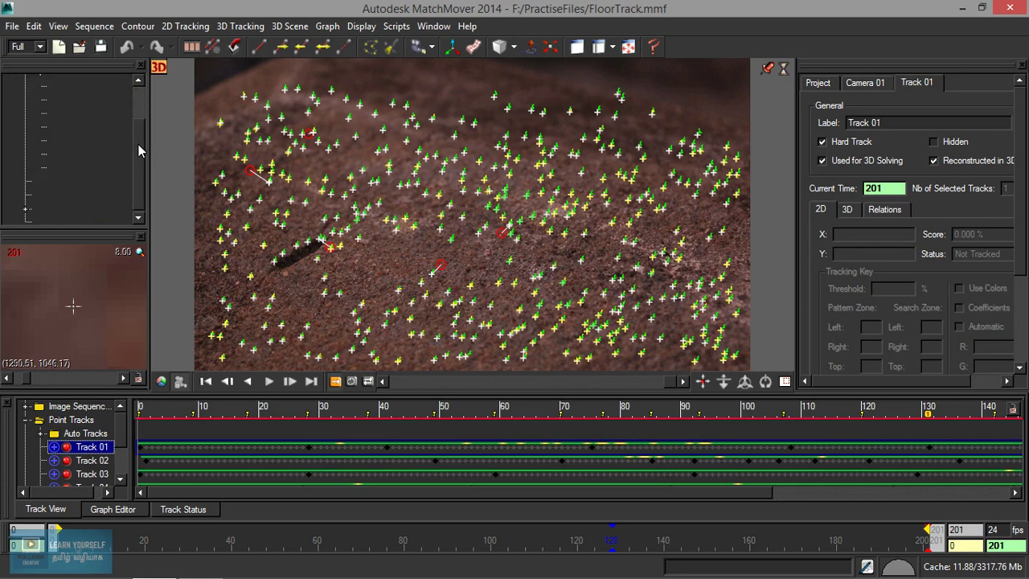
scroll(137, 142, up, 2)
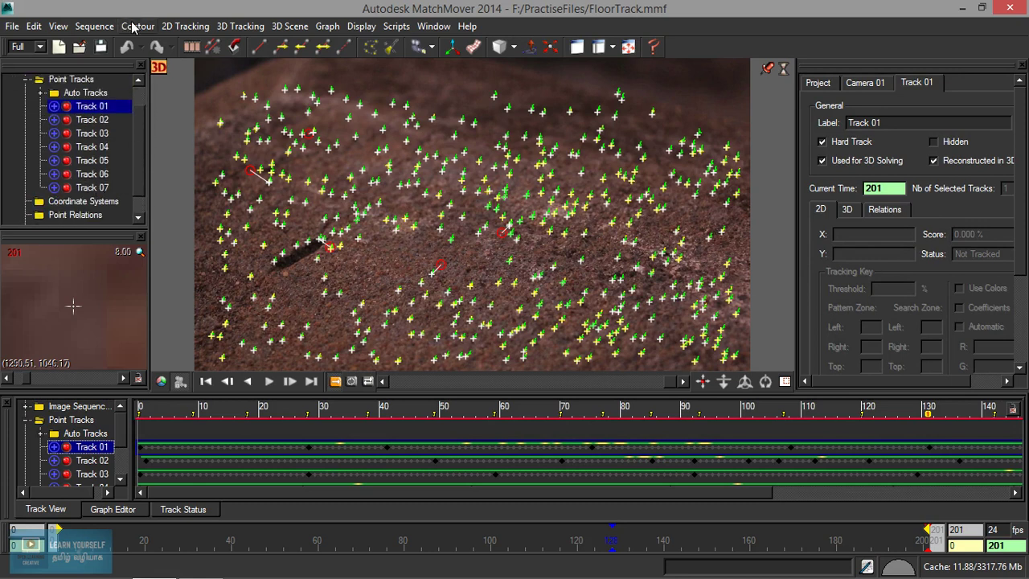
Clean up the 2D tracks, keeping 30 per frame, those lasting at least 40 frames and all hard tracks, and list the remaining auto tracks.
click(198, 29)
click(207, 262)
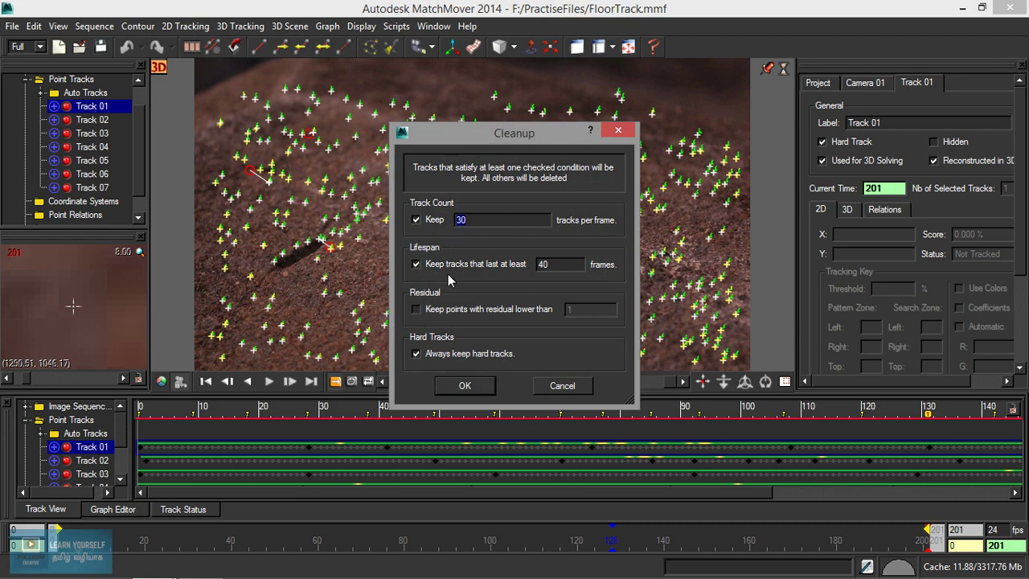
click(465, 388)
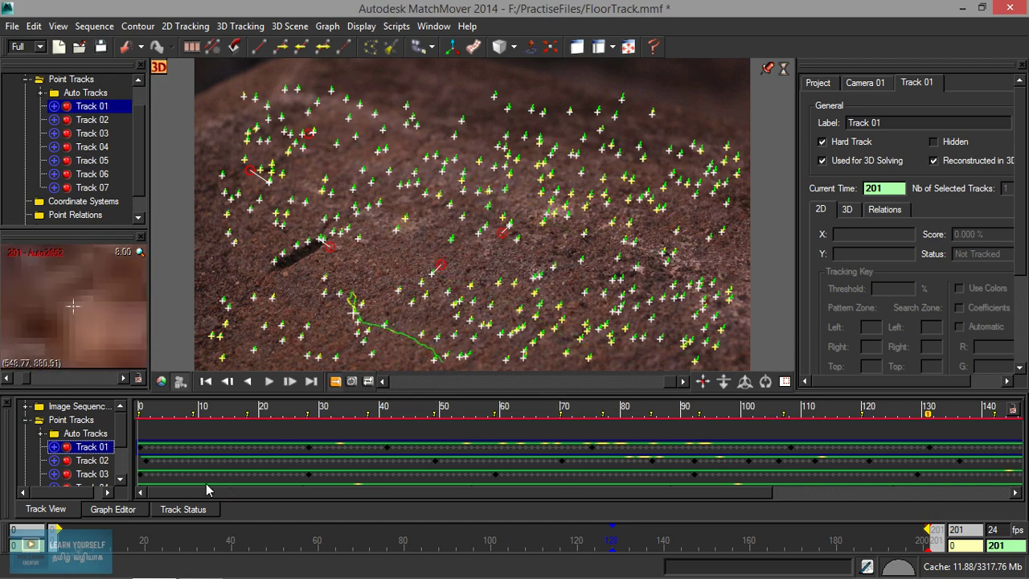
click(41, 93)
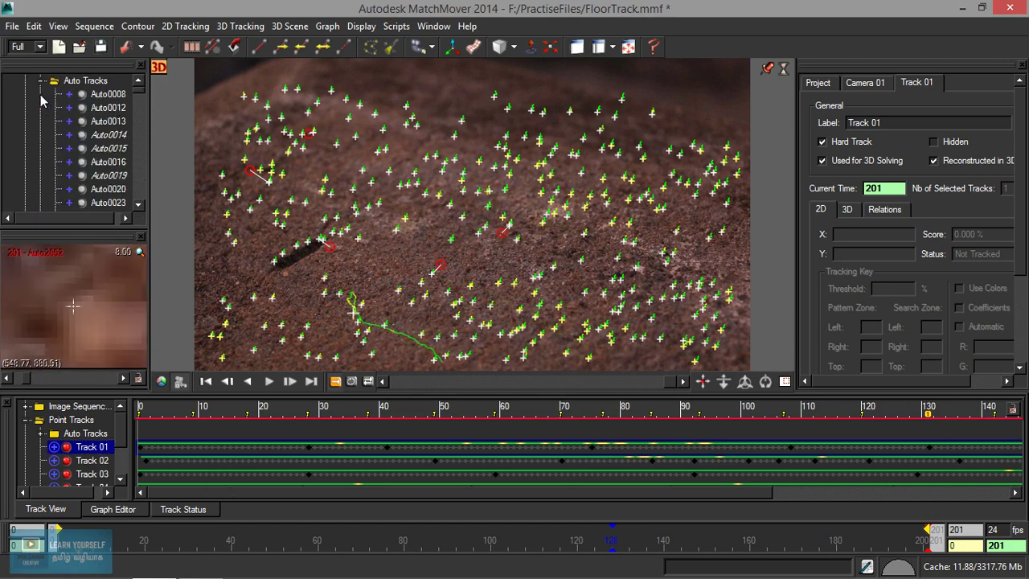
drag(138, 95, 190, 166)
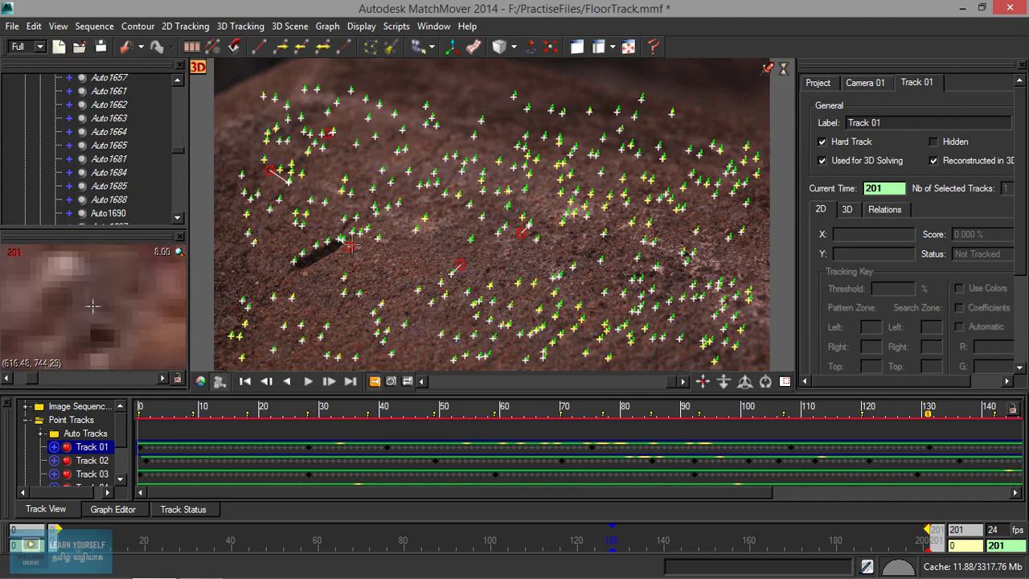
Solve for the camera and collapse the Auto Tracks group in the project tree.
click(241, 26)
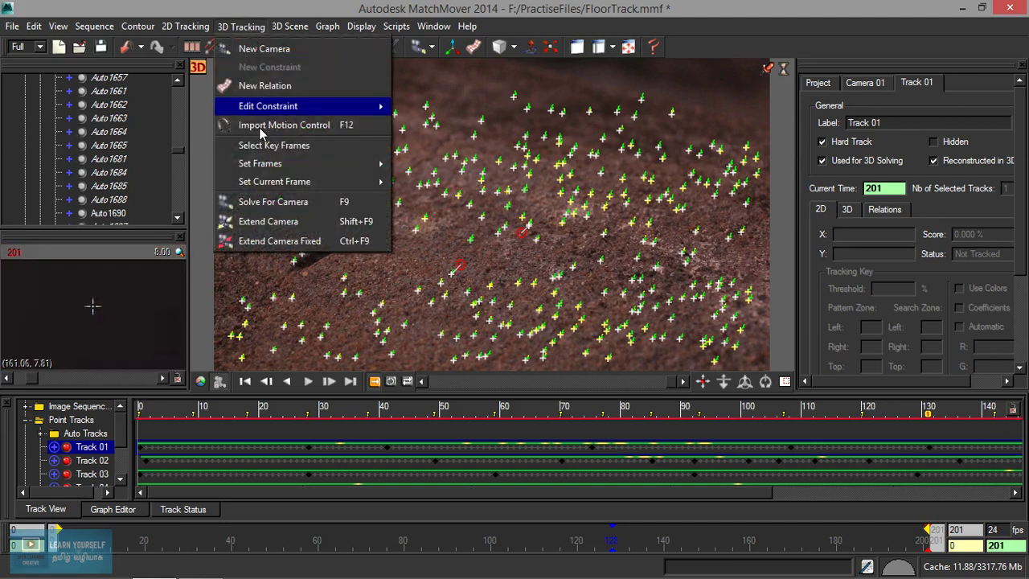
click(272, 207)
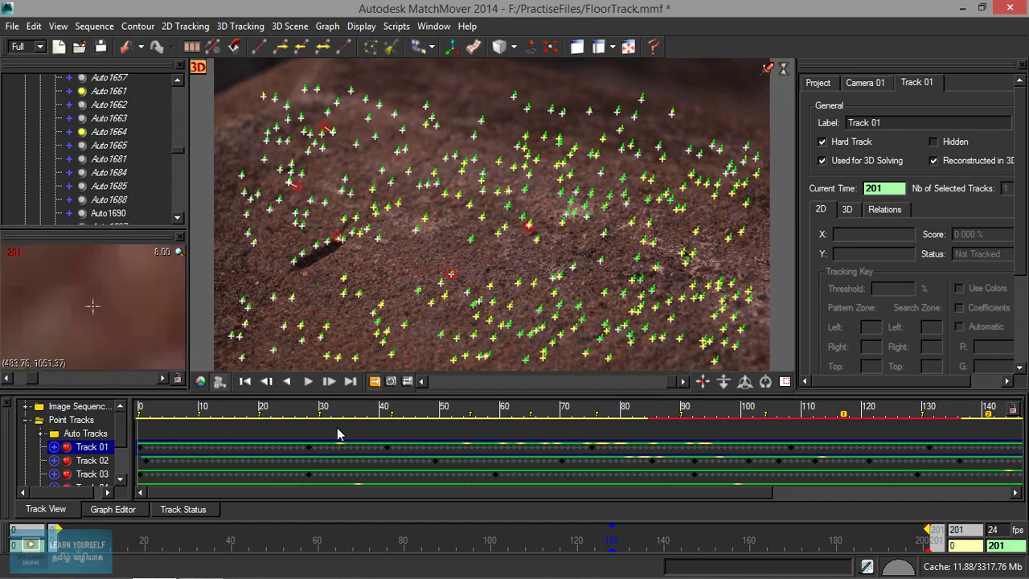
drag(178, 153, 184, 88)
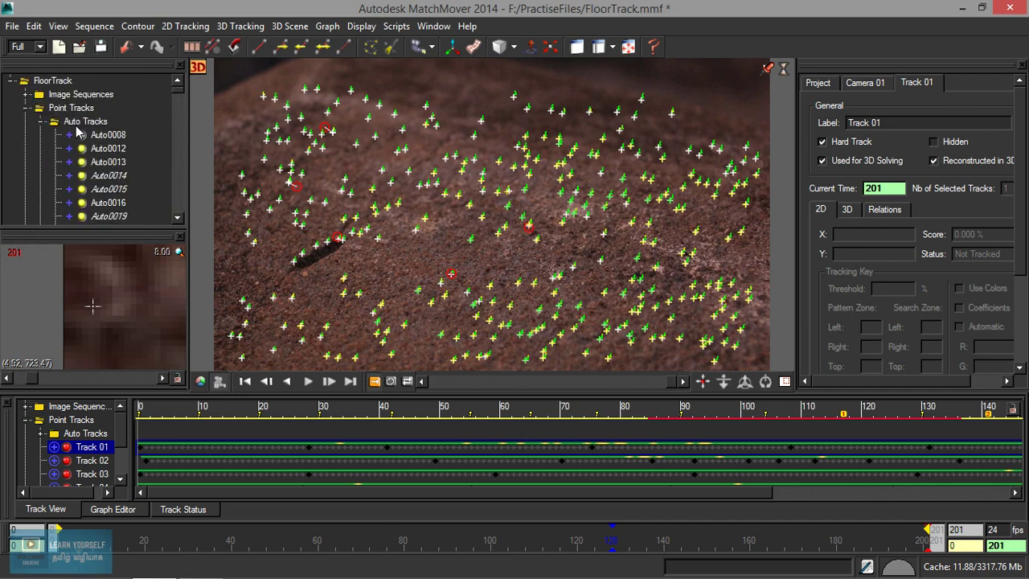
click(41, 122)
scroll(117, 183, down, 1)
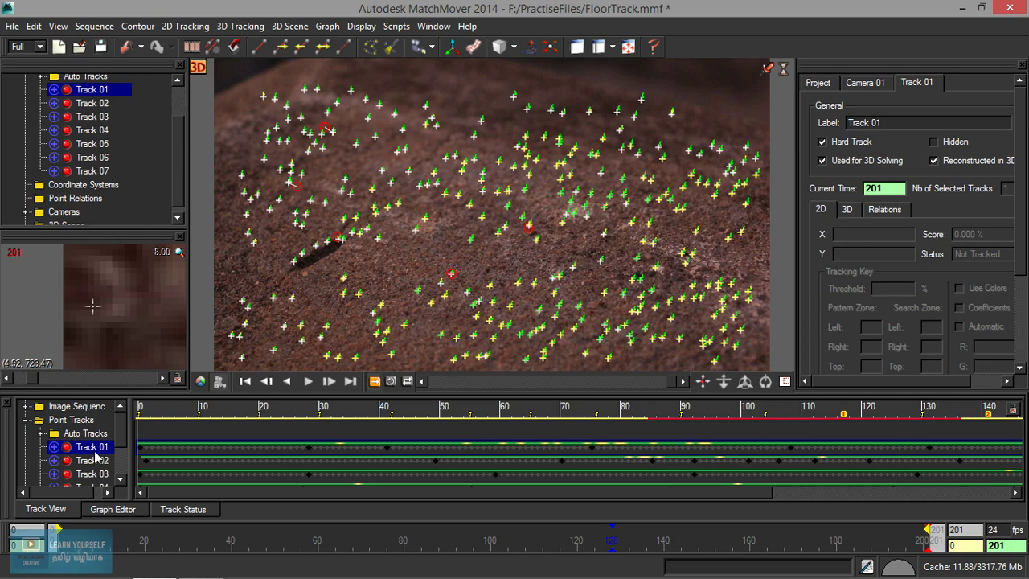
Correct Track 01's position on the bright rock spot at frame 33 and re-track it in both directions.
drag(316, 539, 219, 540)
drag(363, 410, 338, 410)
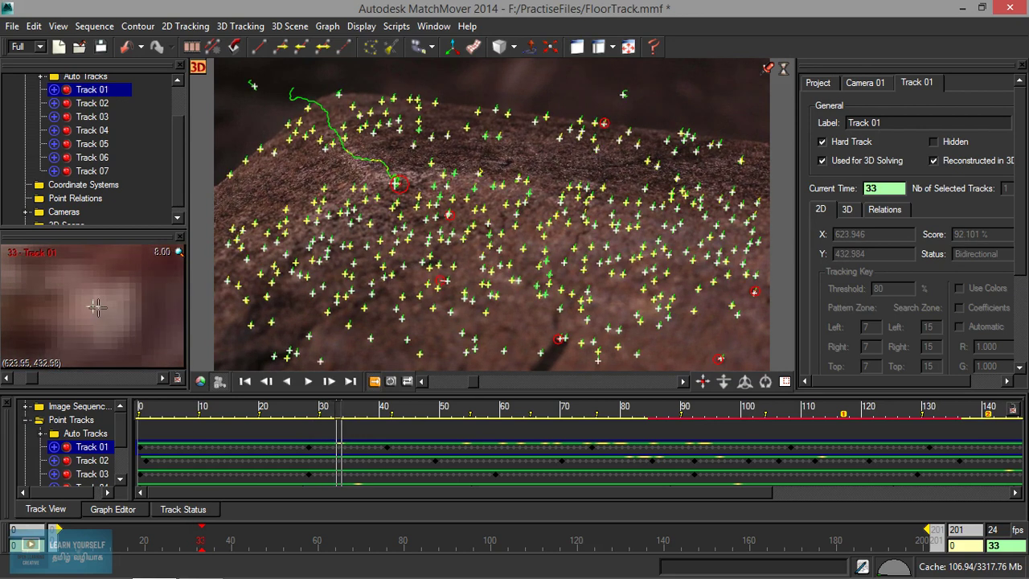
click(394, 183)
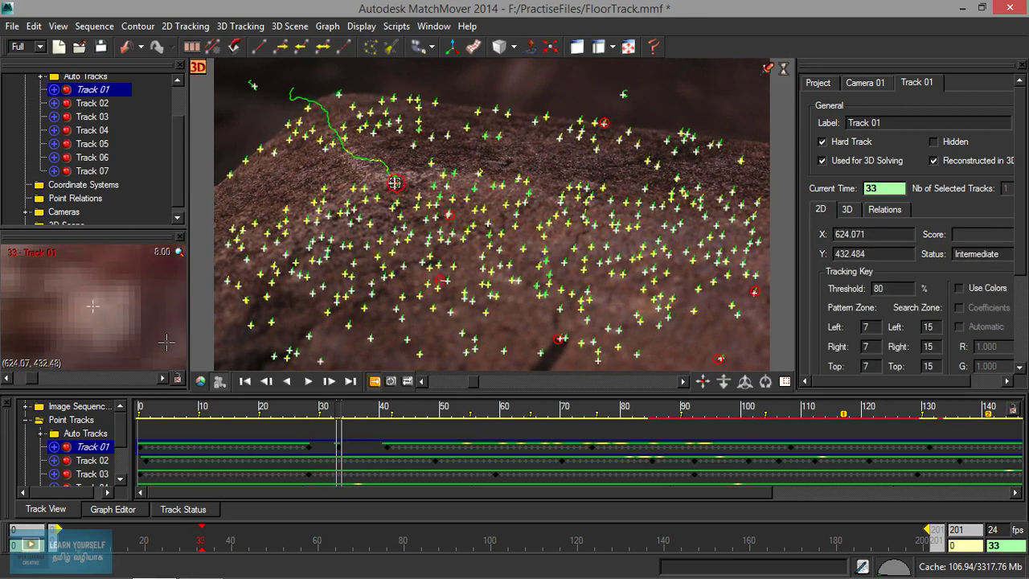
click(323, 47)
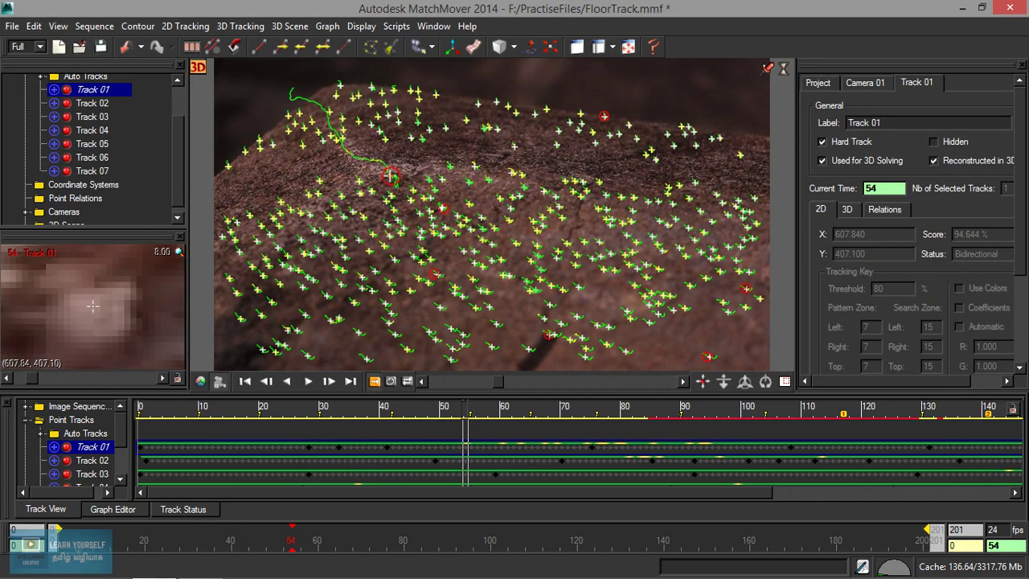
Correct Track 01's position at frame 62 and re-track it in both directions.
key(Left)
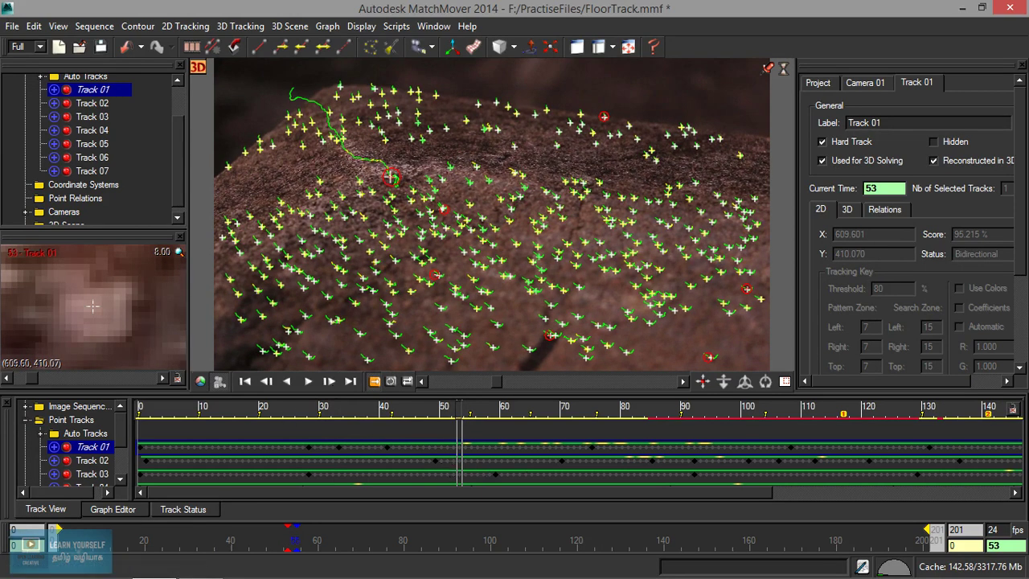
click(325, 539)
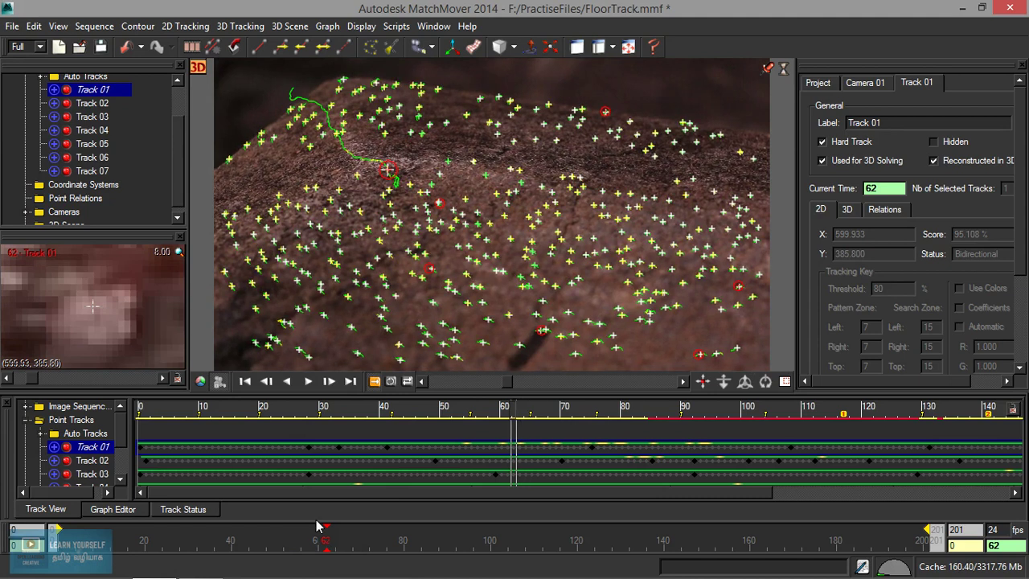
click(97, 307)
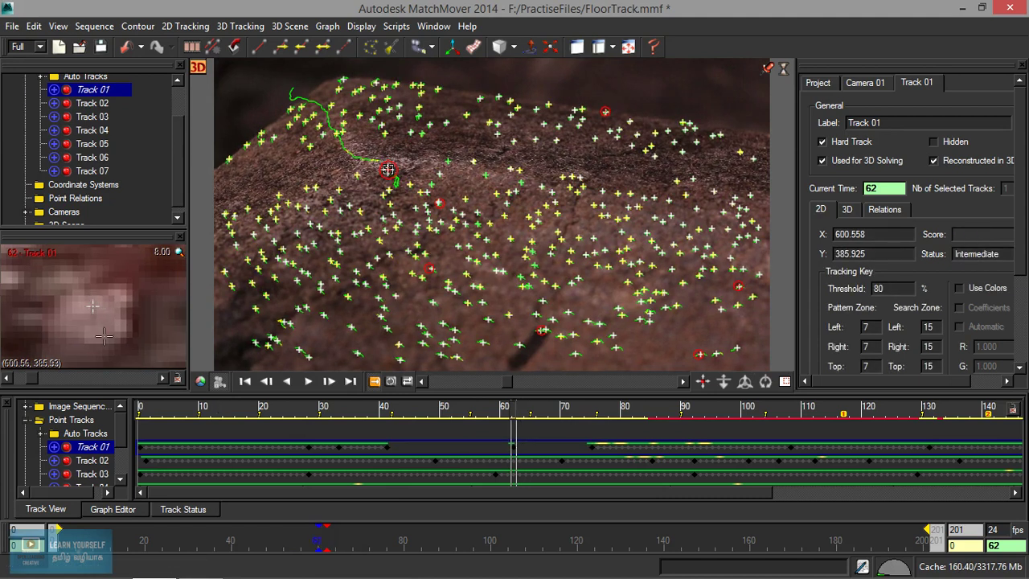
click(322, 46)
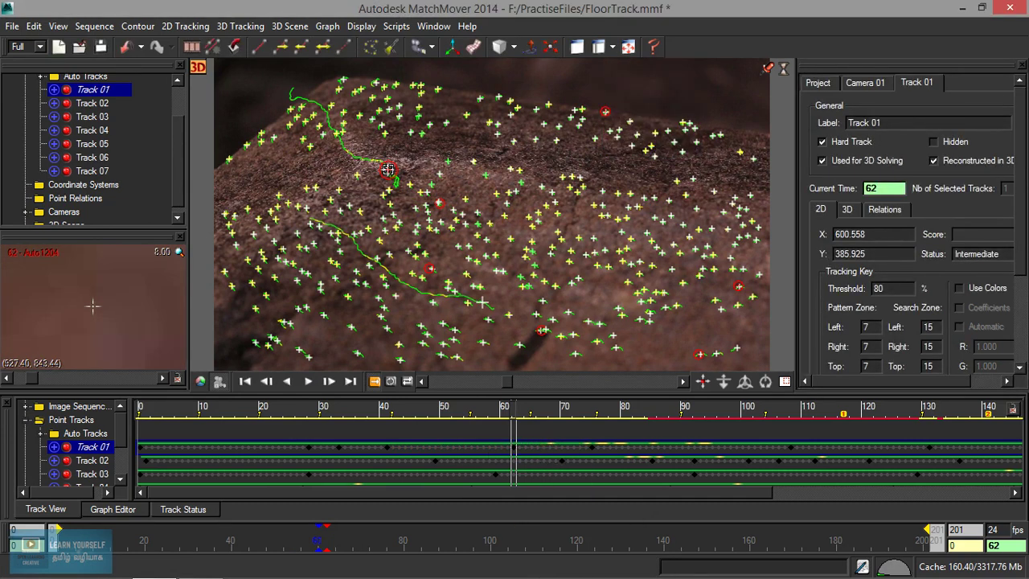
Correct Track 01's position at frames 80 and 92, re-tracking in both directions from frame 80.
mouse_move(403, 539)
mouse_down()
mouse_move(425, 538)
mouse_move(403, 538)
mouse_up()
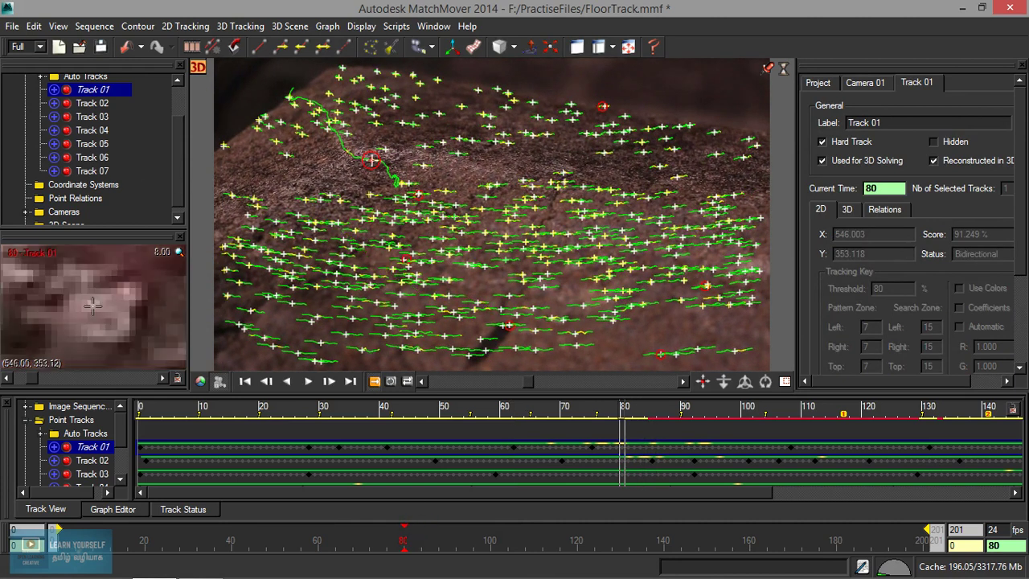
drag(94, 299, 93, 306)
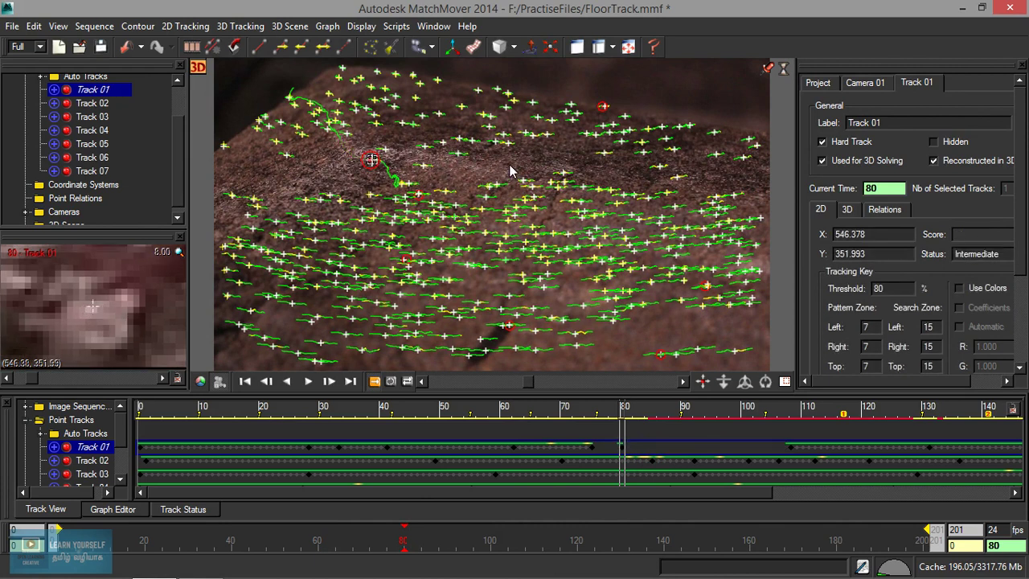
click(323, 48)
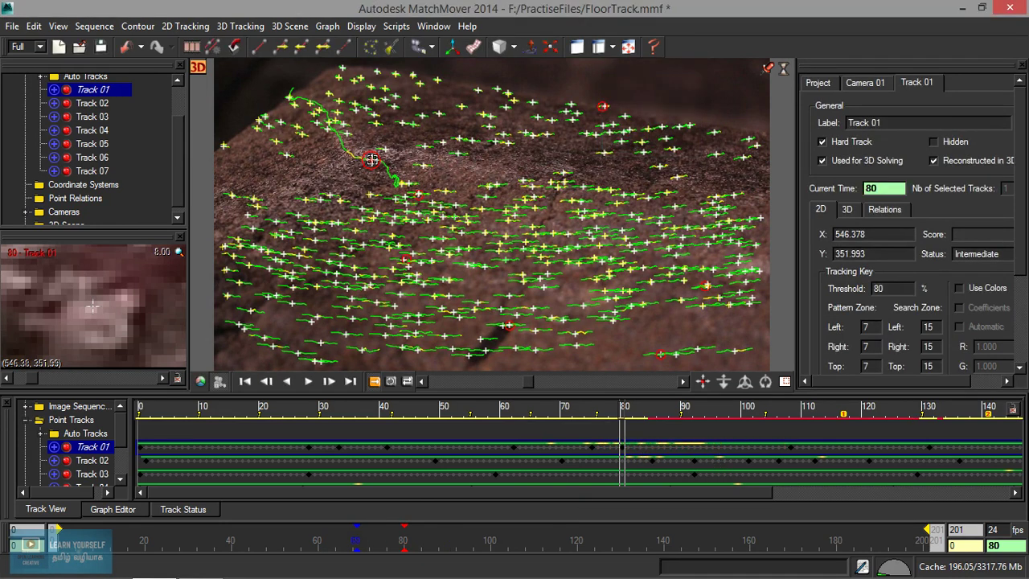
click(454, 540)
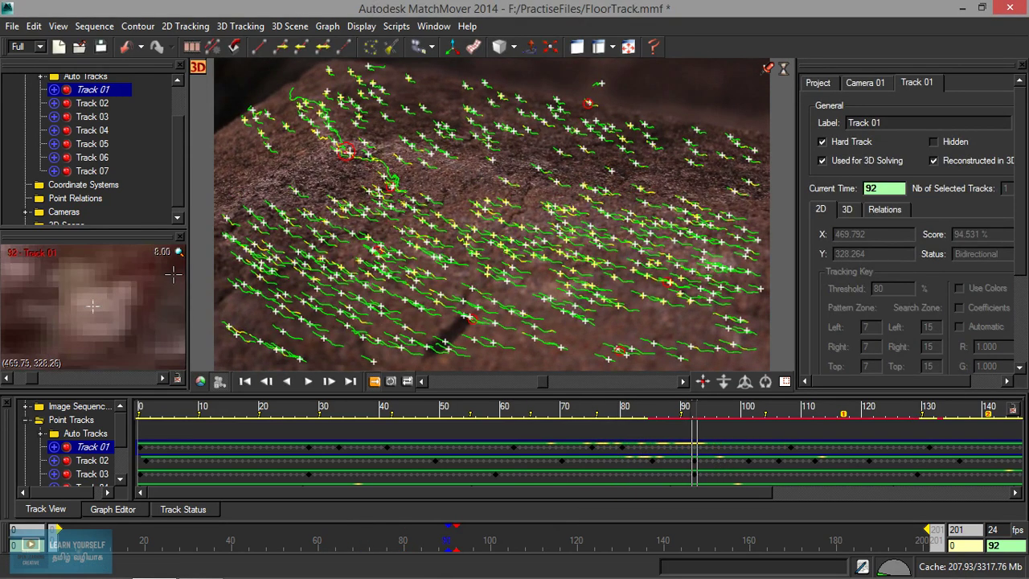
click(94, 303)
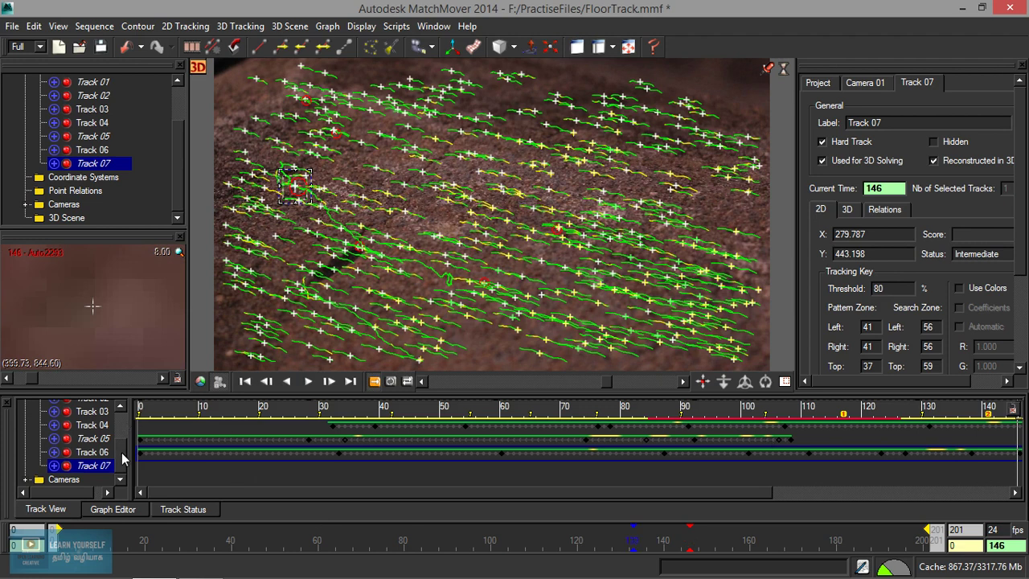
Delete the entire Auto Tracks group, leaving only the manual point tracks.
scroll(122, 458, up, 3)
scroll(120, 462, down, 3)
scroll(121, 450, up, 3)
click(84, 434)
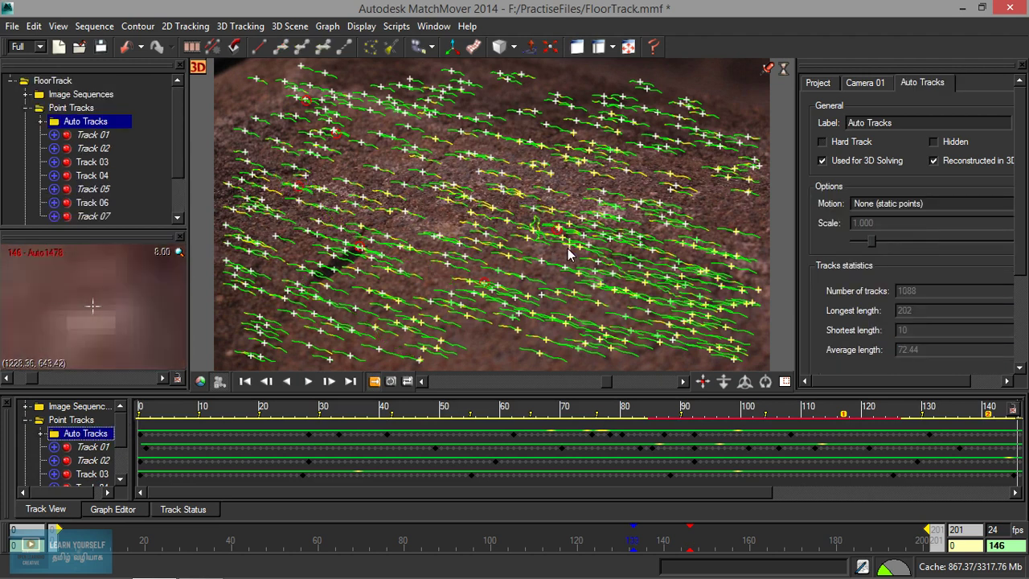
right_click(84, 434)
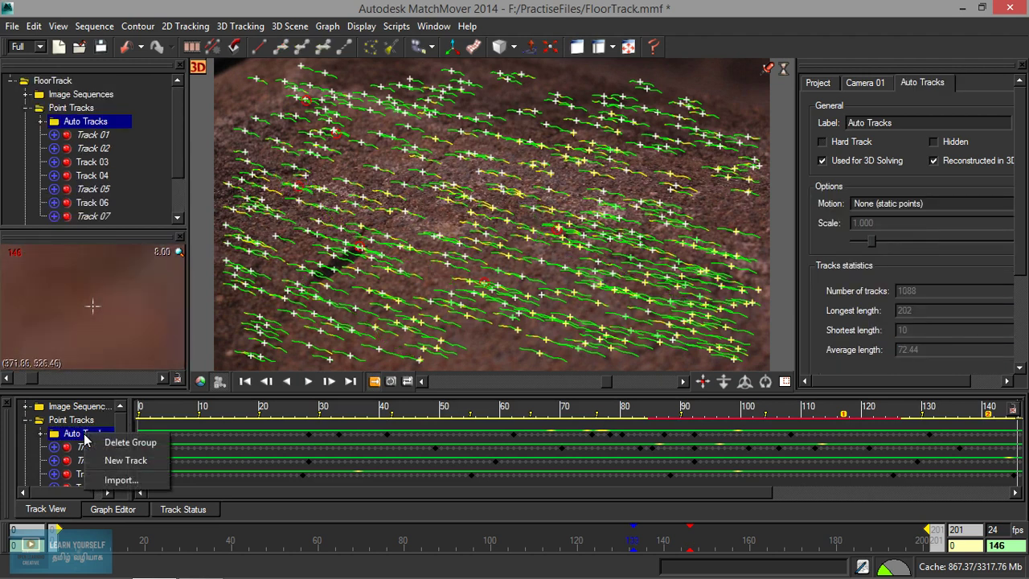
click(130, 443)
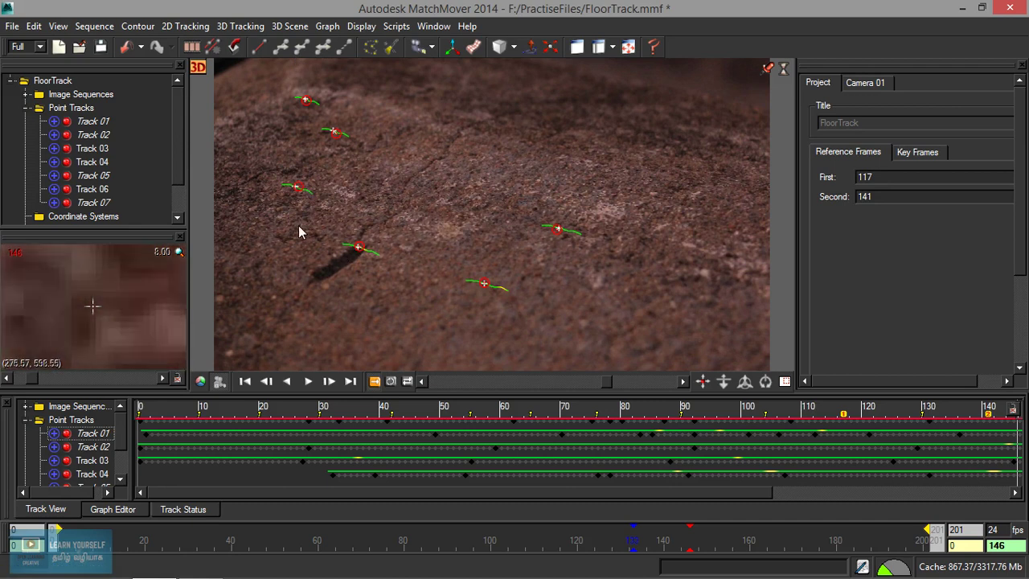
Play the shot from the first frame to check the remaining manual tracks, and return to frame 0.
drag(231, 538, 56, 539)
key(space)
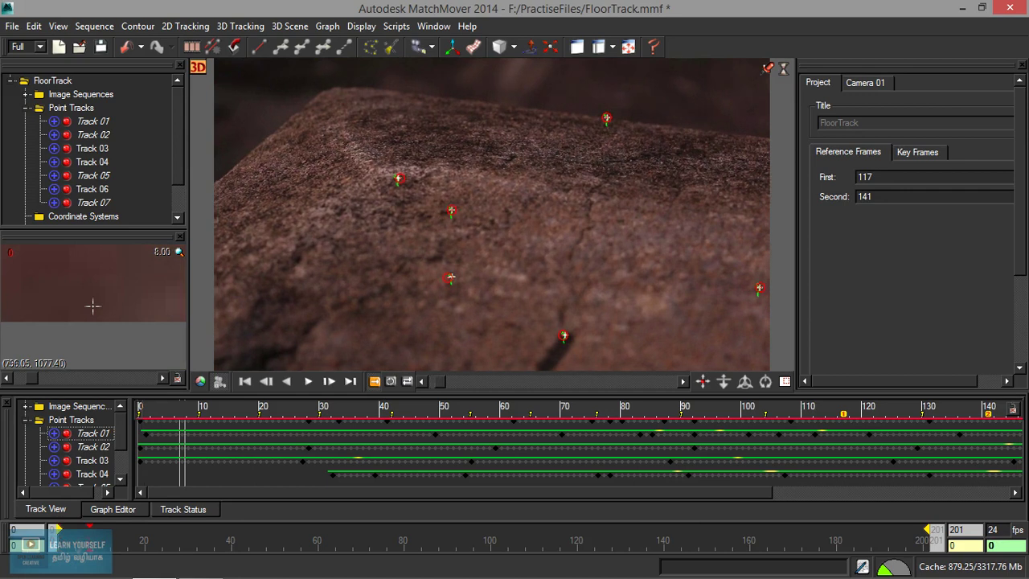
drag(239, 538, 56, 538)
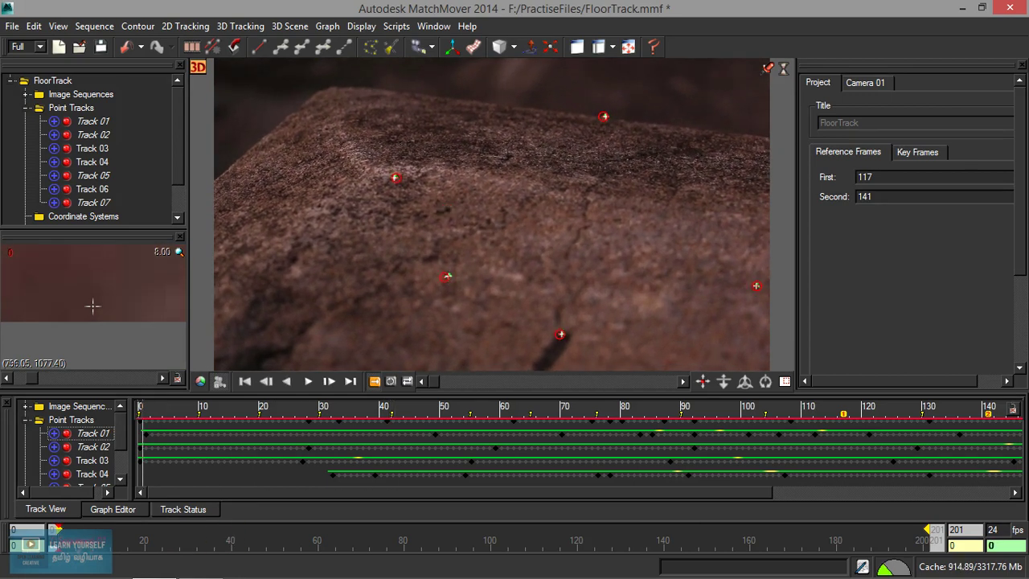
Add a new point track at frame 0 on the dark spot on the rock's upper face.
right_click(507, 161)
click(530, 166)
drag(511, 153, 507, 155)
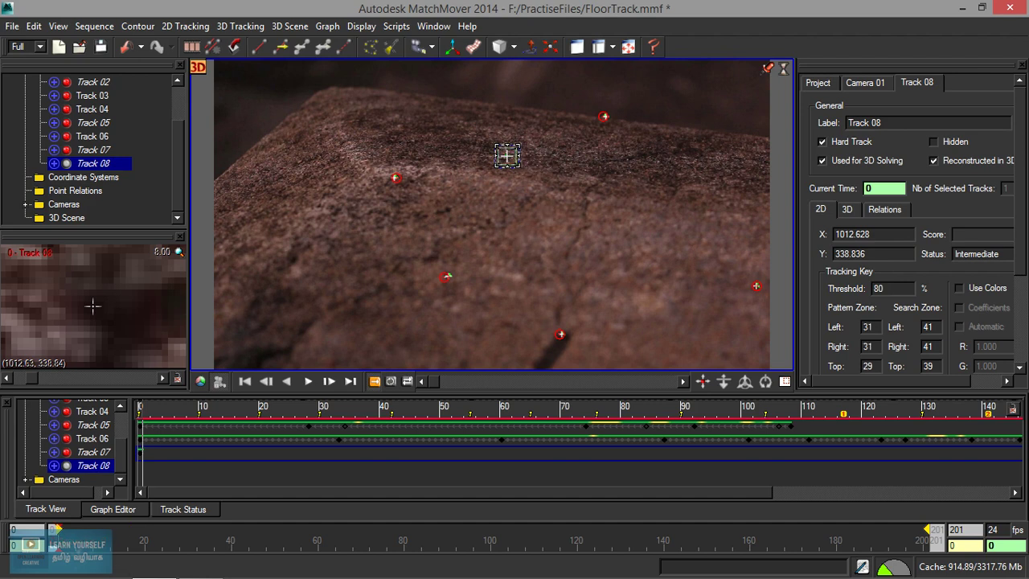
Place position keys for the new track on the same rock spot at about frame 35 and at frames 68 and 93.
drag(142, 409, 321, 408)
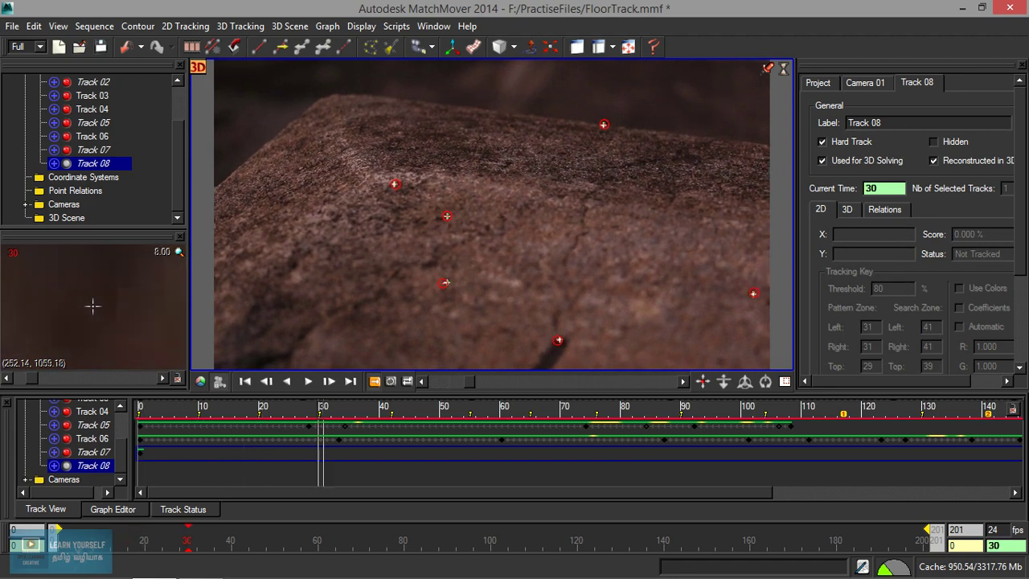
click(508, 161)
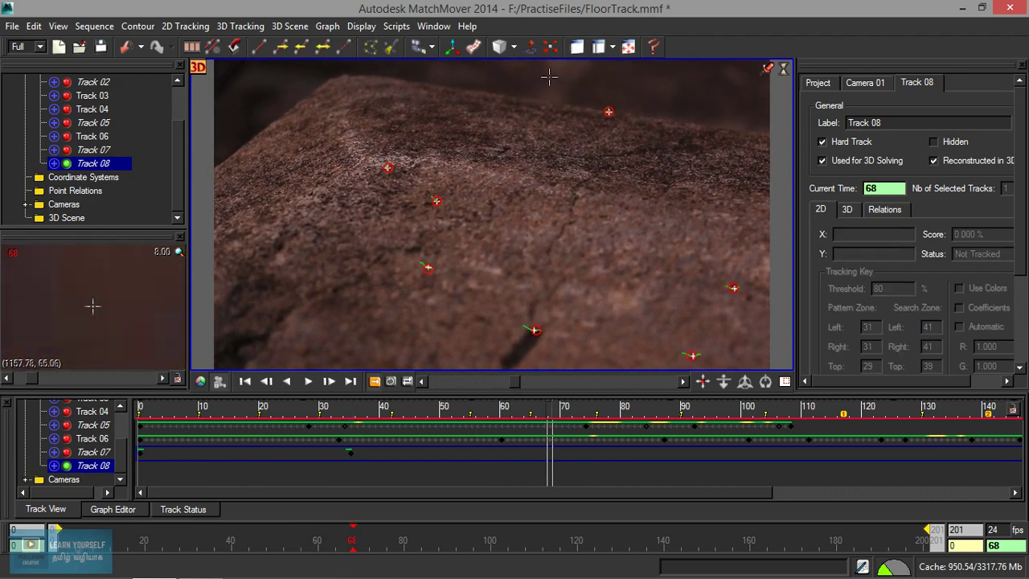
drag(506, 147, 503, 147)
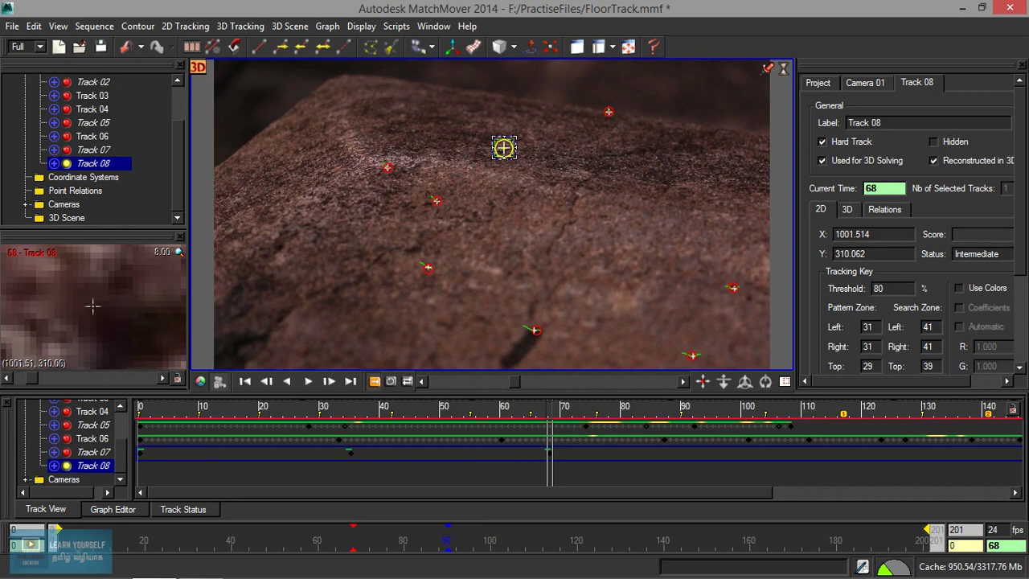
key(Right)
key(Right)
key(Right)
drag(471, 135, 471, 133)
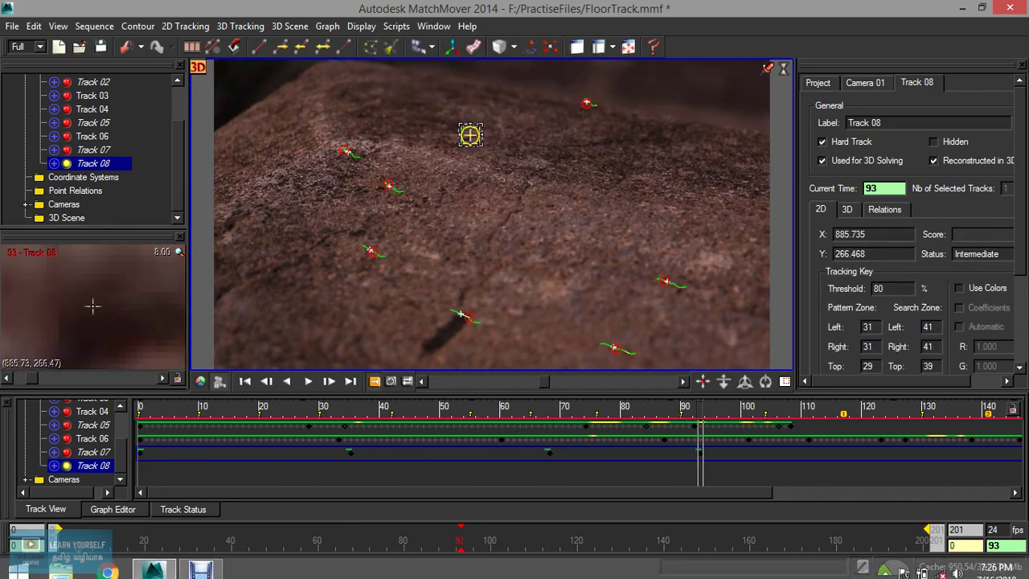
Place position keys for Track 08 on its dark rock spot at frames 114 and 142.
key(space)
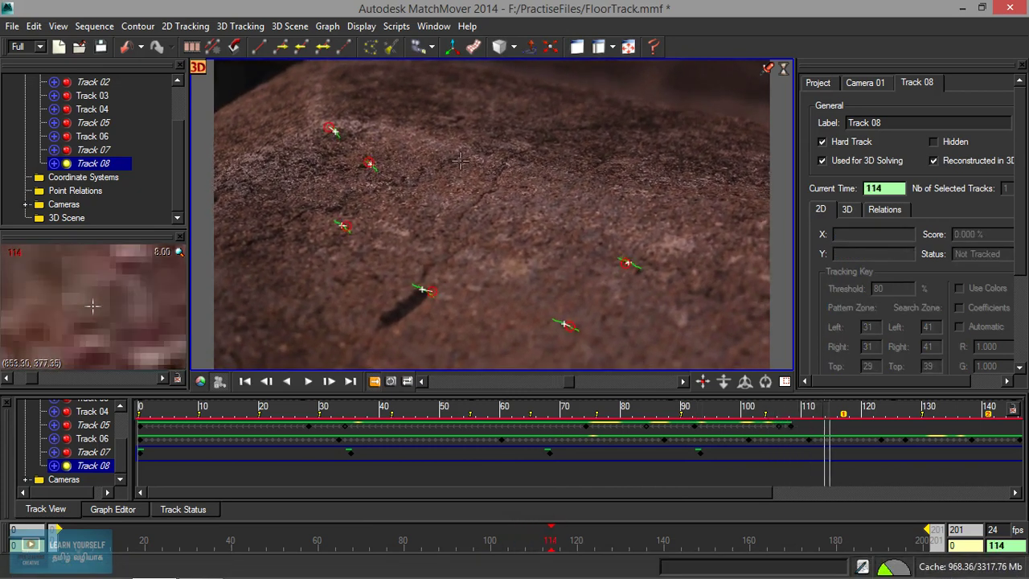
drag(458, 118, 459, 118)
key(Right)
key(Right)
key(Right)
key(Right)
key(Right)
key(Right)
key(Right)
key(Right)
key(Right)
key(Right)
key(Right)
key(Right)
key(Right)
key(Right)
key(Right)
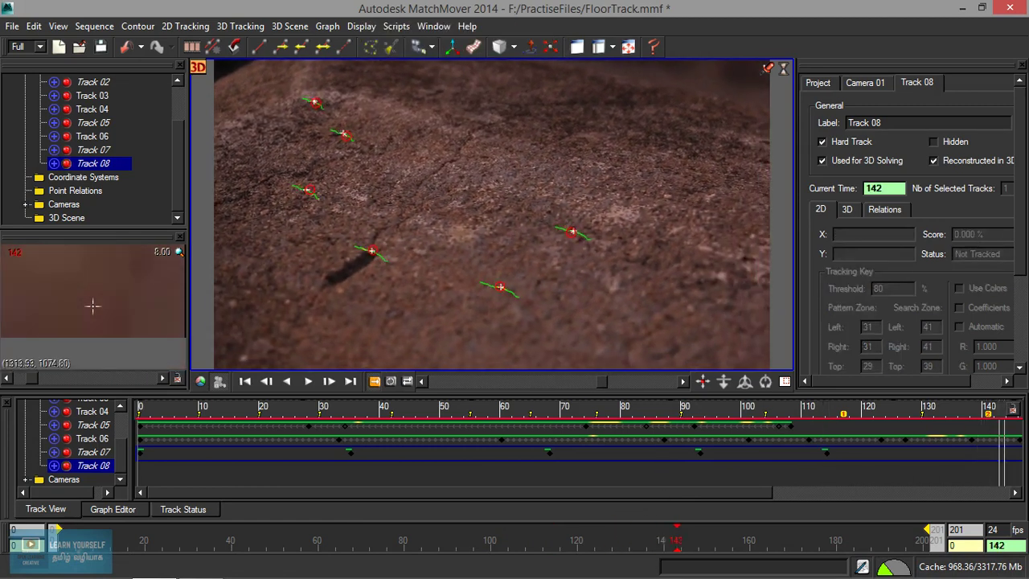
drag(434, 89, 434, 86)
Add Track 08 position keys on the same rock spot at frames 164 and 154.
drag(714, 539, 767, 539)
drag(419, 77, 417, 76)
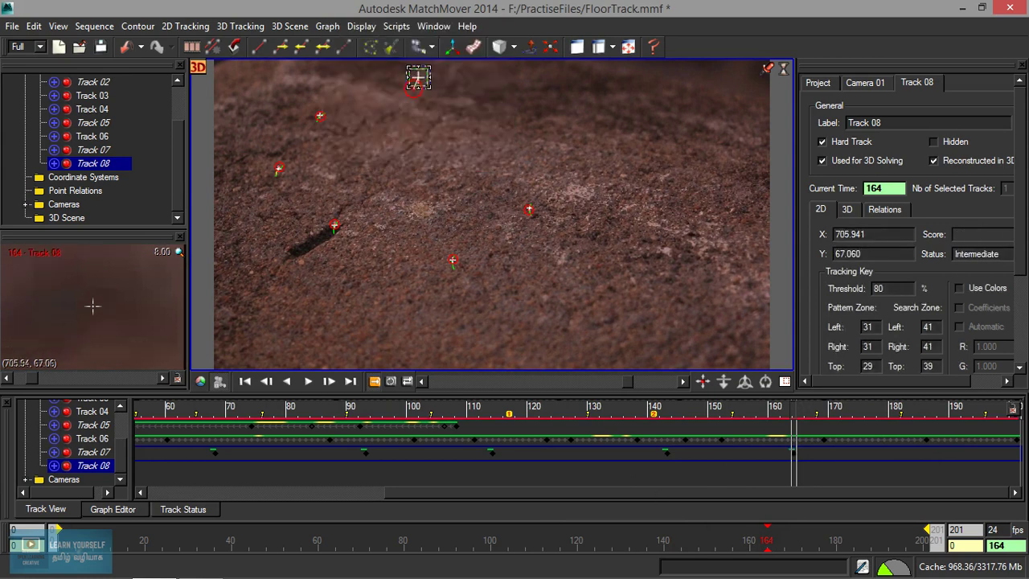
key(Left)
key(Left)
key(Left)
key(Left)
key(Left)
key(Left)
key(Left)
key(Left)
key(Left)
key(Left)
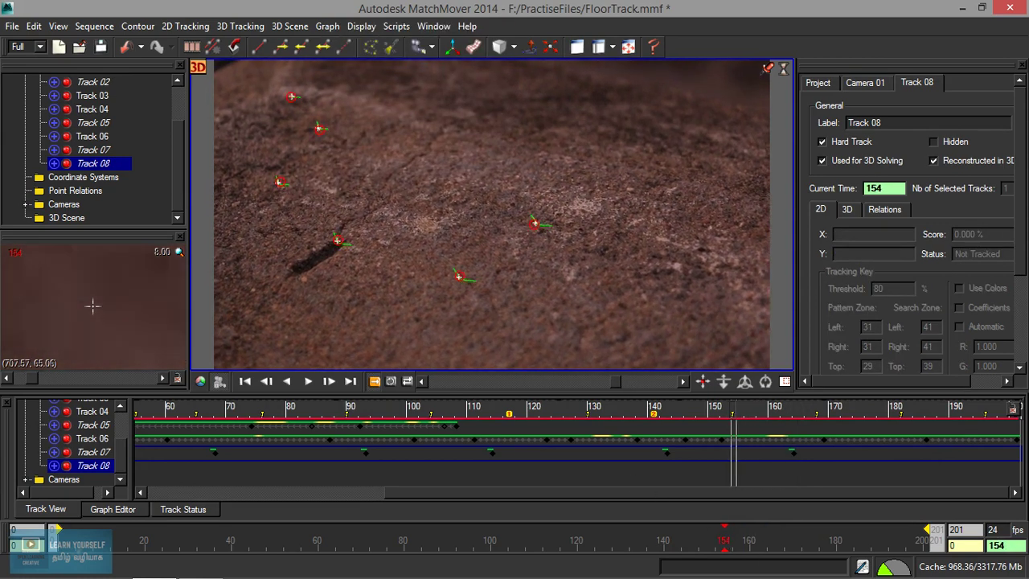
drag(417, 90, 414, 86)
Place a position key for Track 08 on the rock spot at frame 168.
key(Right)
key(Right)
key(Right)
key(Right)
key(Right)
key(Right)
key(Right)
key(Right)
key(Right)
key(Right)
key(Right)
key(Right)
key(Right)
key(Right)
key(Right)
key(Right)
key(Right)
key(Right)
key(Right)
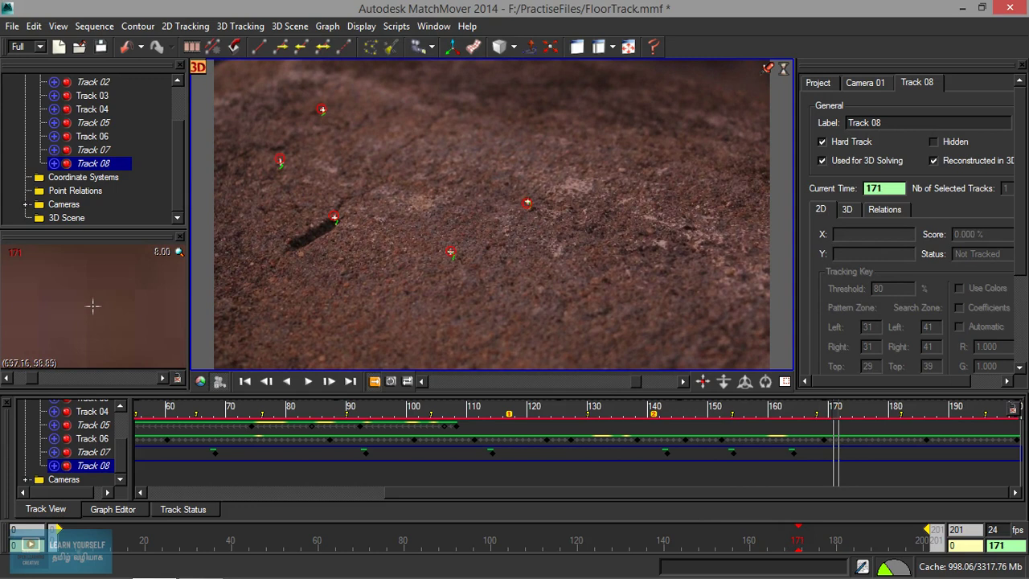
key(Left)
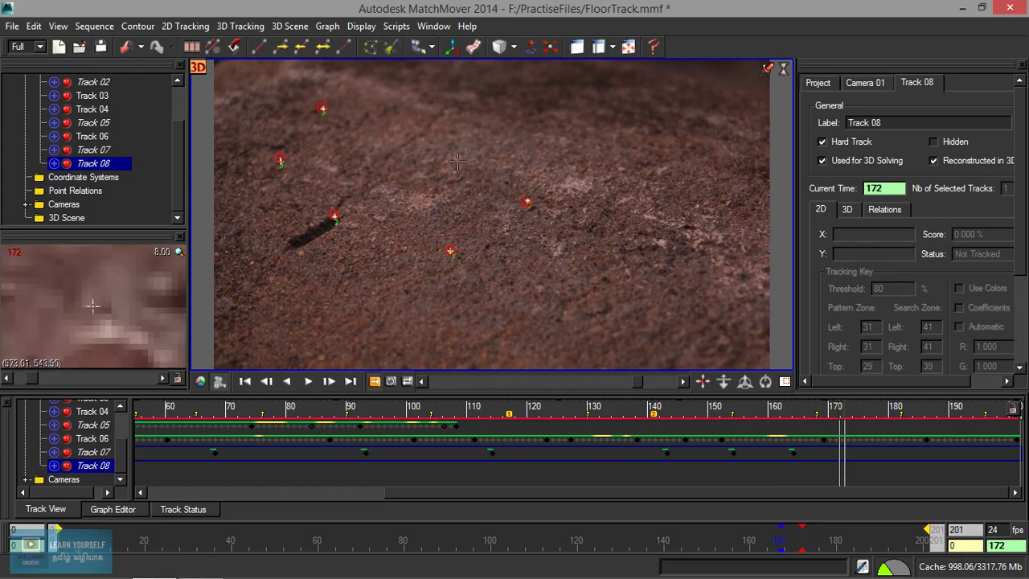
drag(798, 539, 767, 539)
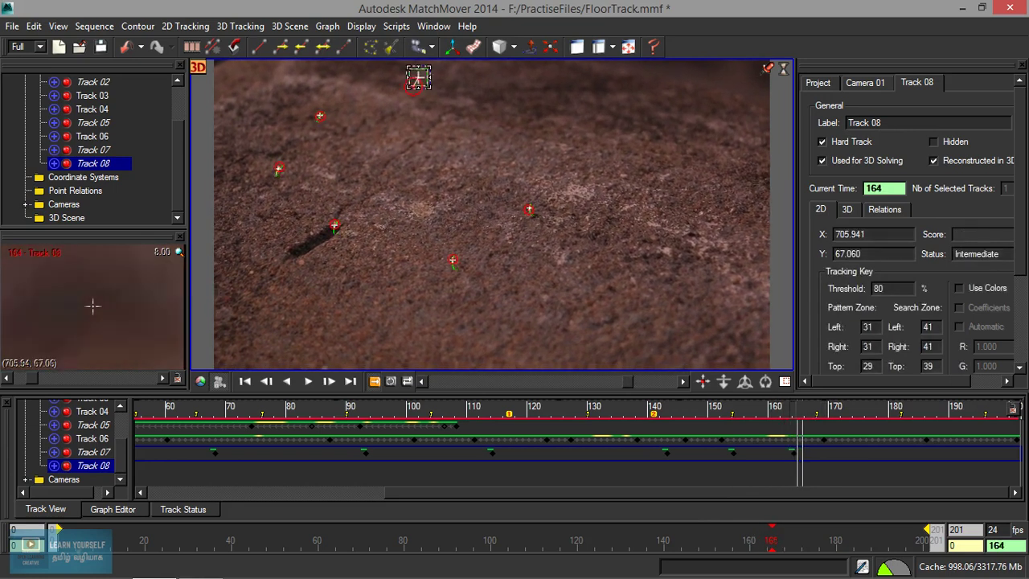
key(Right)
key(Right)
key(Right)
key(Right)
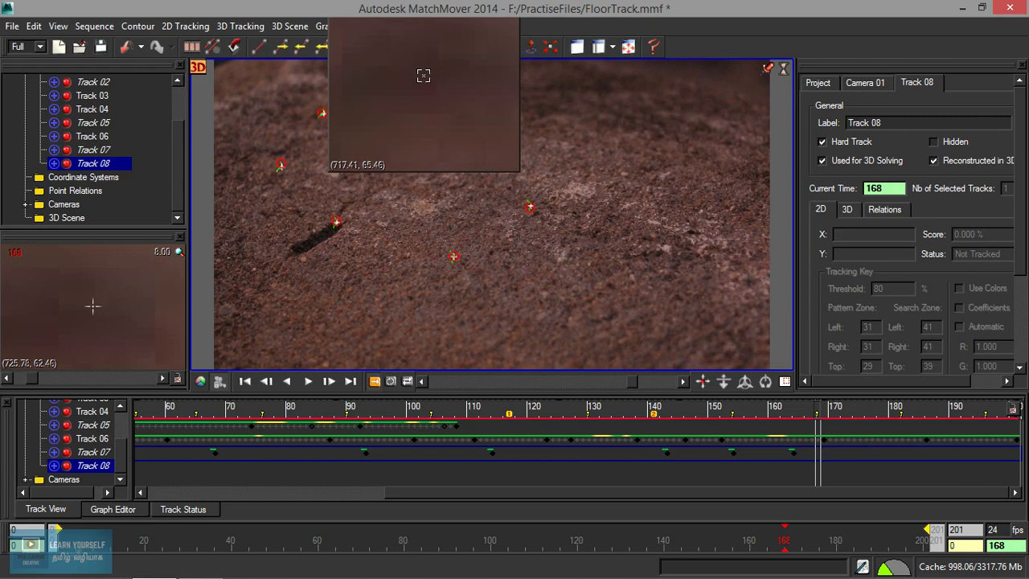
click(423, 74)
Key Track 08 on the rock spot at frames 184 and 197, and track it bidirectionally between its keys.
drag(802, 540, 854, 540)
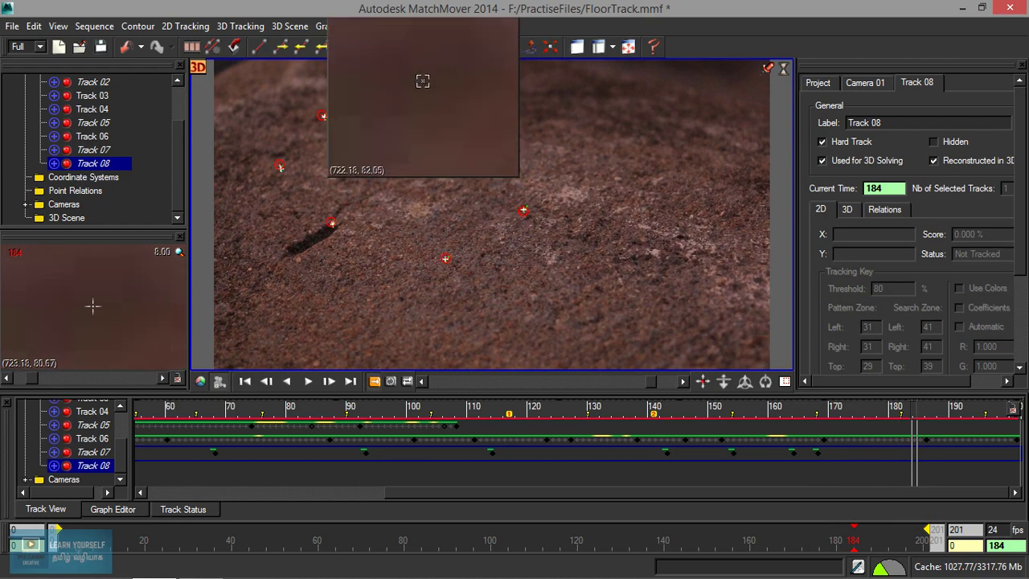
click(422, 80)
key(Left)
key(Left)
key(Left)
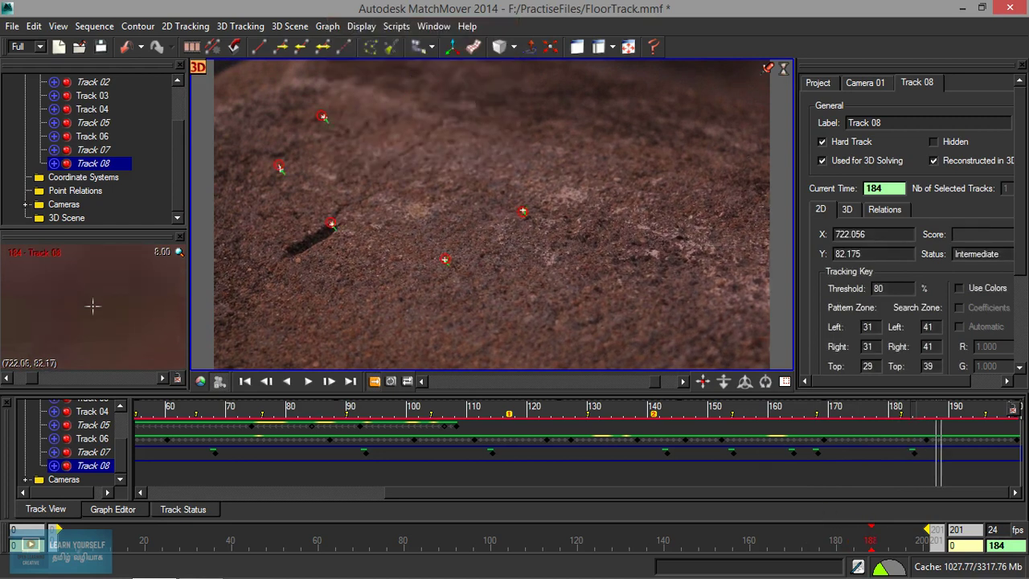
key(Right)
key(Right)
key(Right)
key(Right)
key(Right)
key(Right)
key(Right)
key(Right)
key(Right)
key(Right)
key(Right)
key(Right)
key(Right)
key(Right)
key(Right)
key(Right)
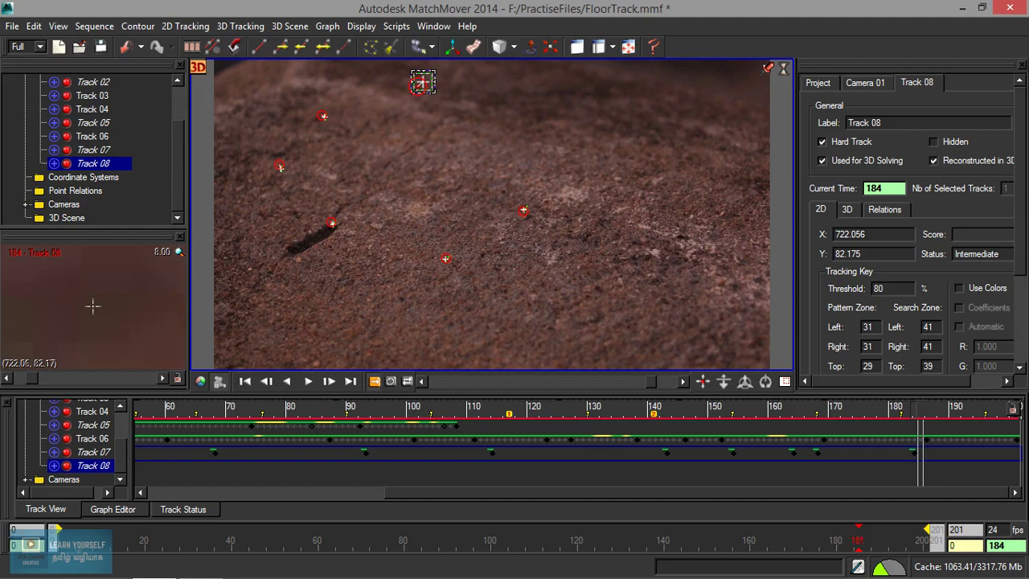
click(431, 95)
drag(431, 94, 432, 95)
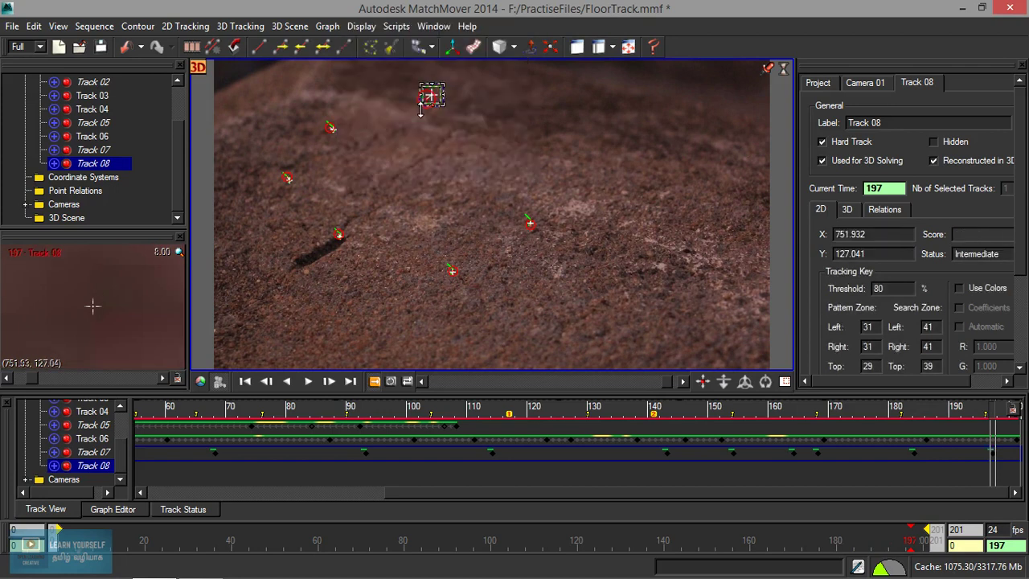
click(325, 50)
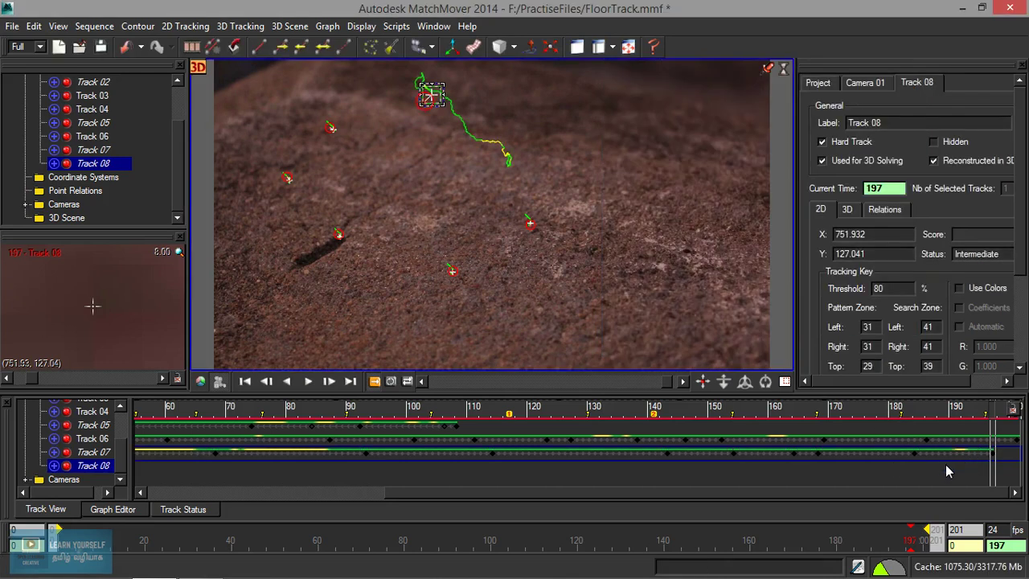
Correct Track 08's position with new keys at frames 192 and 185, and re-track it bidirectionally.
key(Left)
key(Left)
key(Left)
key(Left)
key(Left)
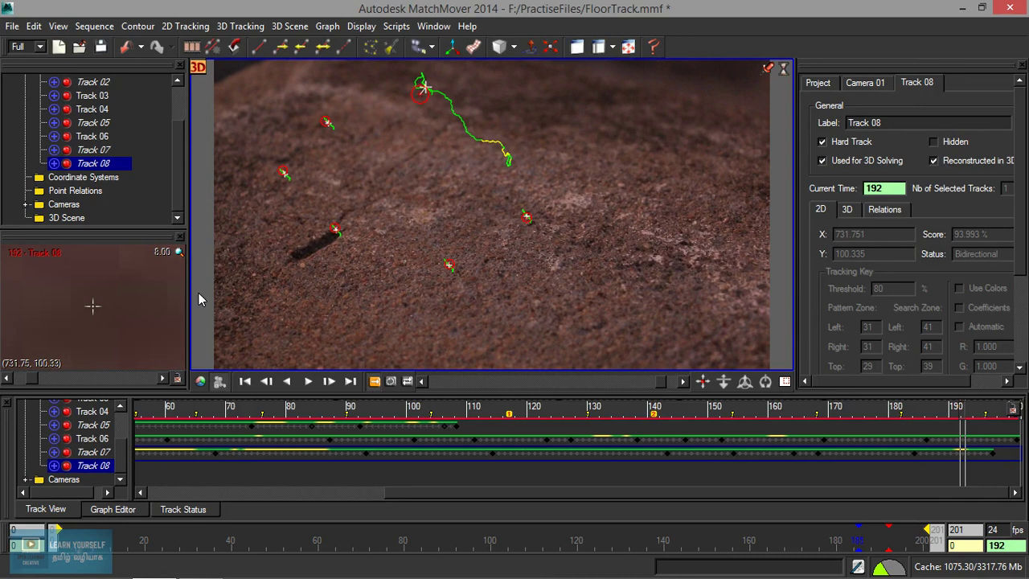
click(95, 294)
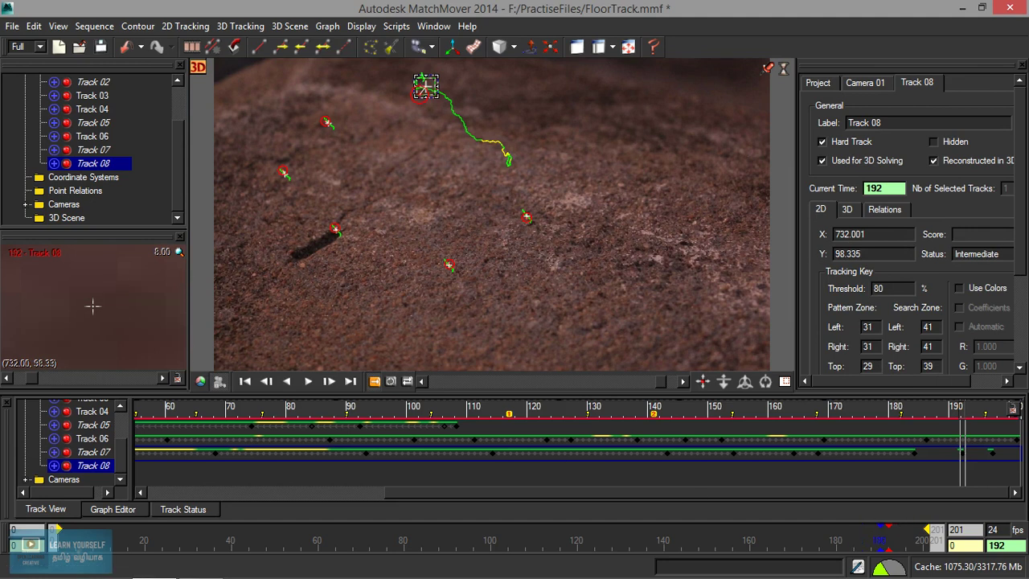
key(Left)
key(Left)
key(Left)
key(Left)
key(Left)
key(Left)
key(Left)
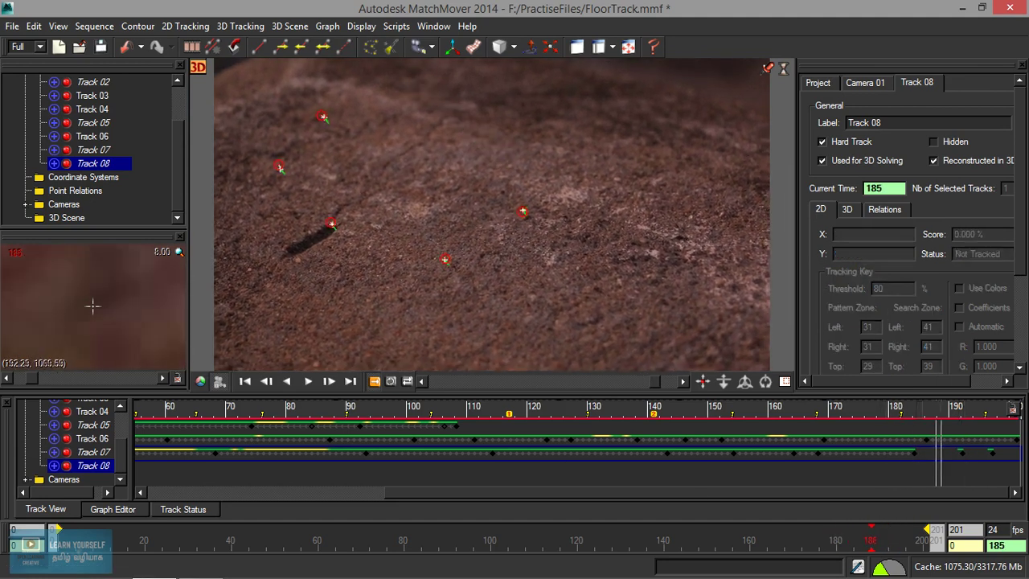
key(Left)
key(Right)
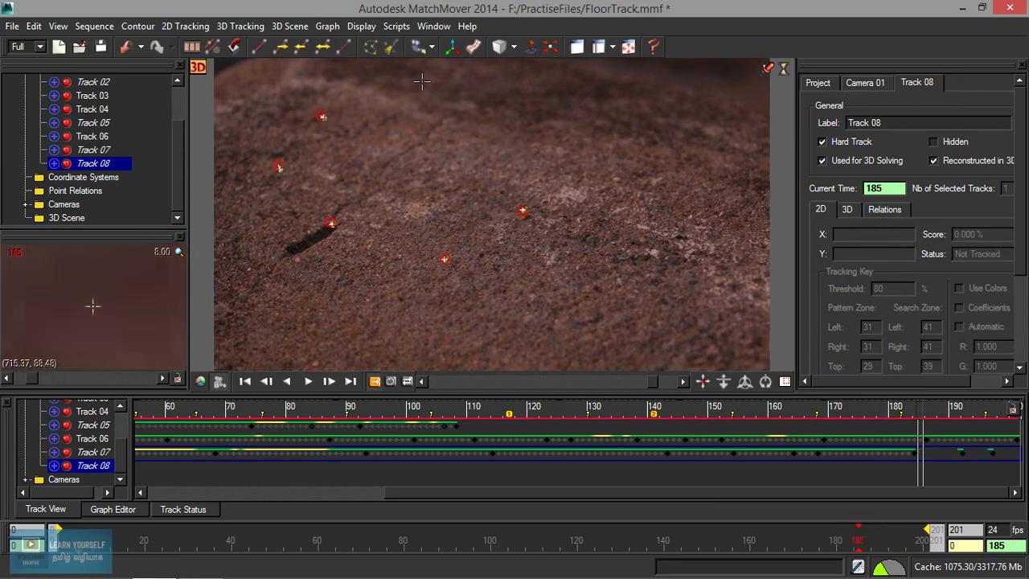
drag(422, 81, 422, 80)
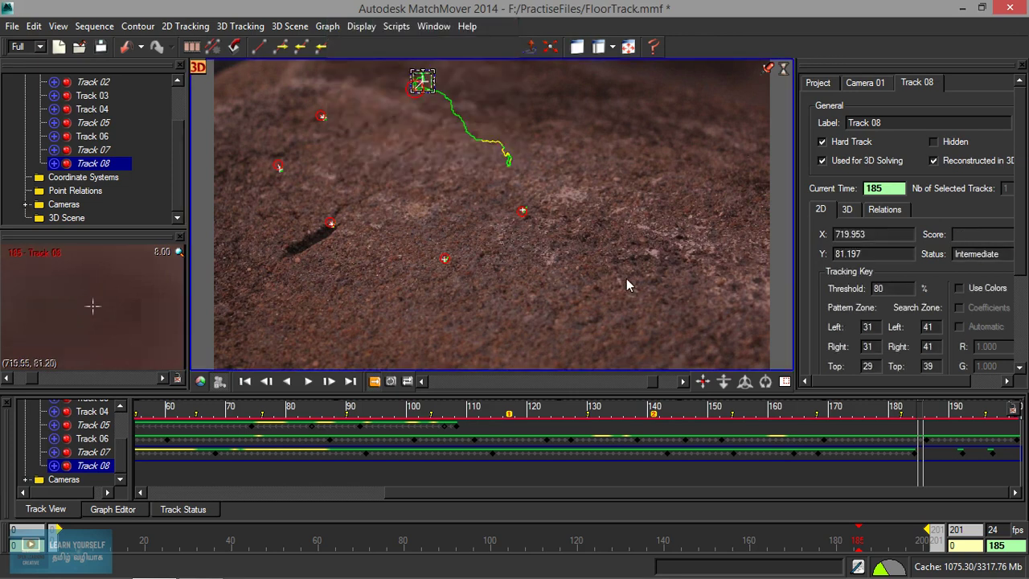
click(323, 46)
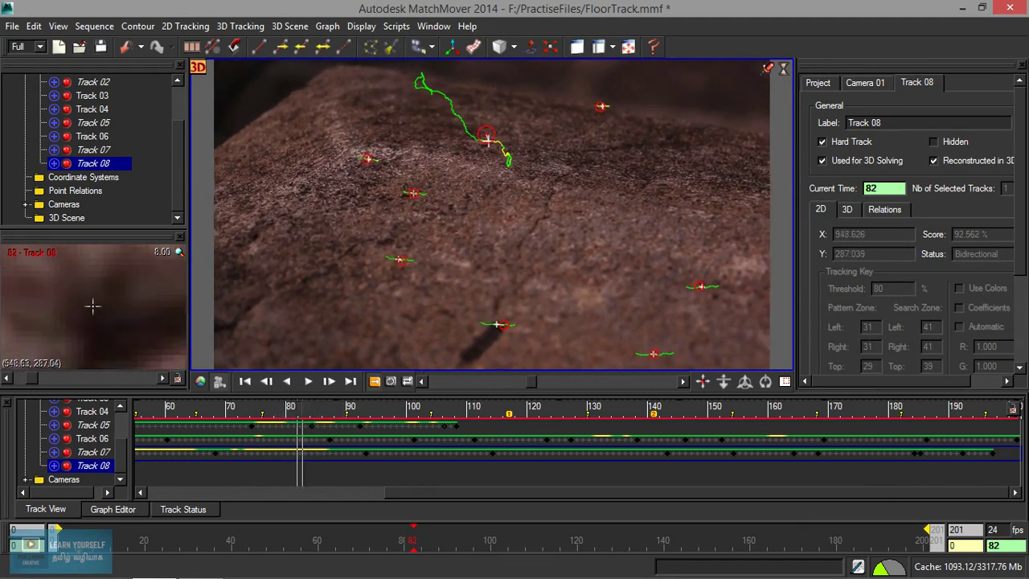
Correct Track 08's position on the dark spot at frame 82 and re-track it bidirectionally.
click(98, 318)
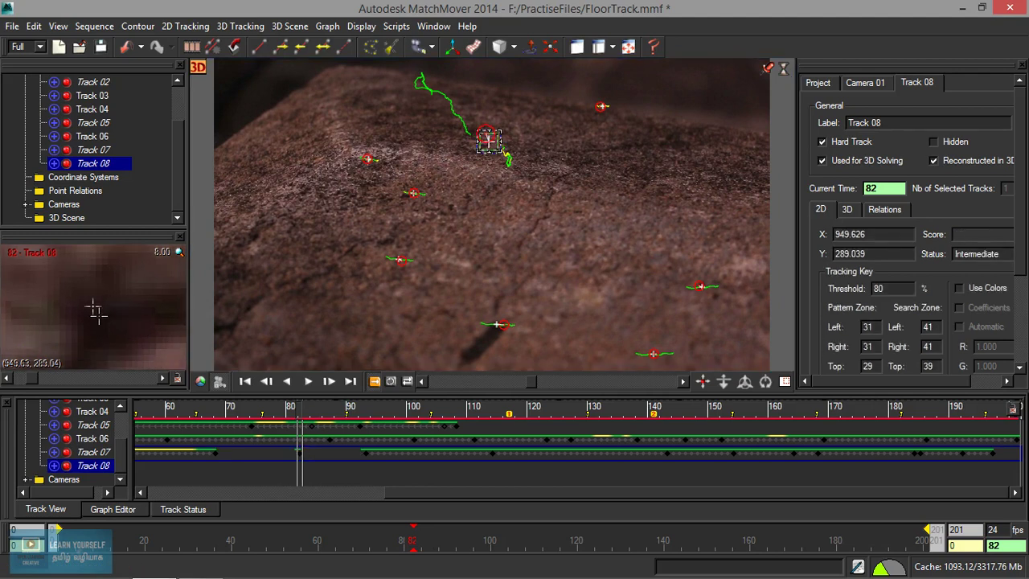
drag(94, 310, 97, 317)
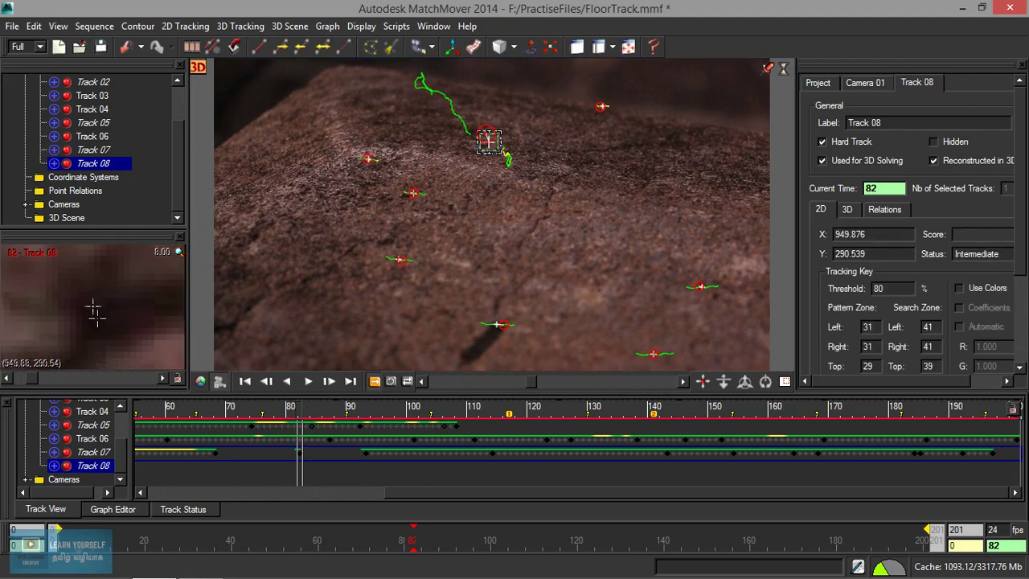
click(313, 50)
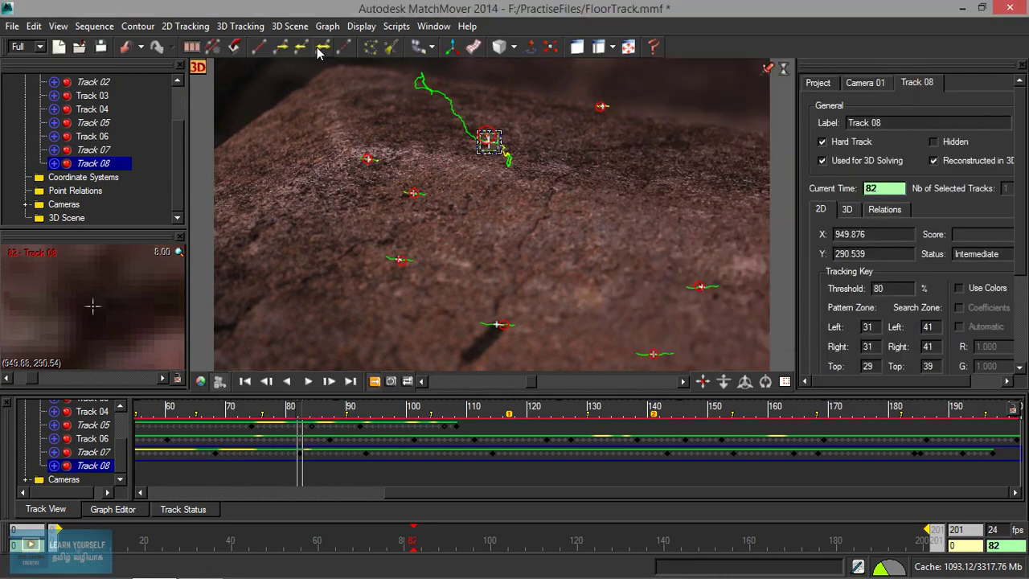
Nudge Track 08 back onto the dark spot at frame 73 and re-track it in both directions.
drag(400, 540, 374, 540)
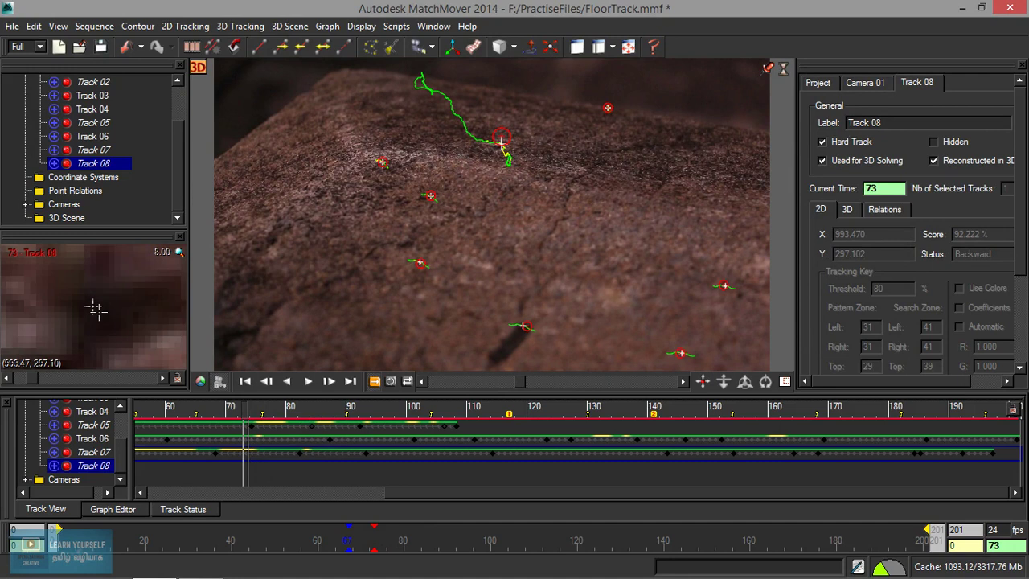
drag(95, 307, 94, 307)
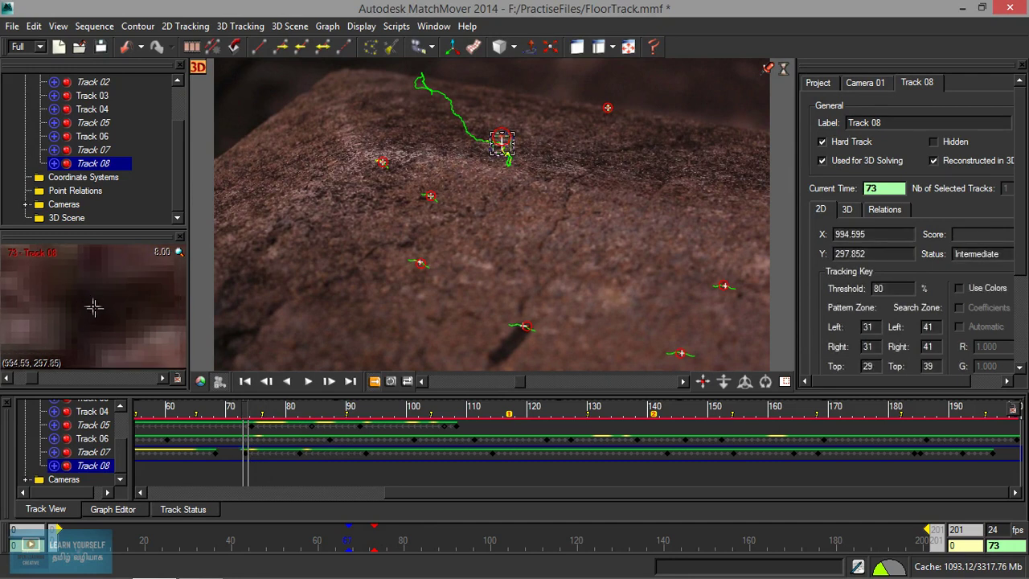
click(324, 47)
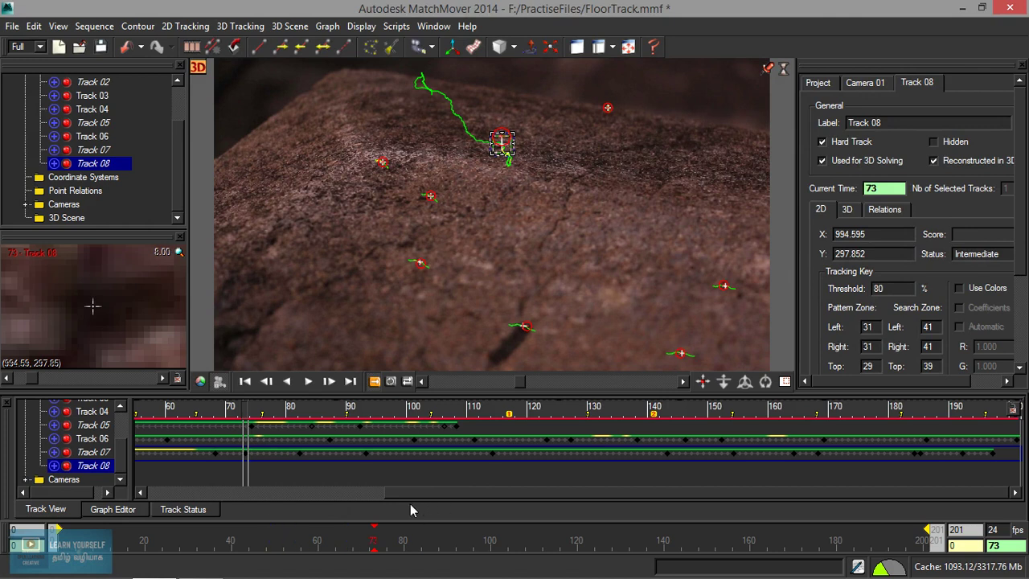
Re-centre Track 08 on the dark spot at frame 54 and re-track the section around it.
drag(415, 496, 275, 497)
drag(315, 539, 292, 539)
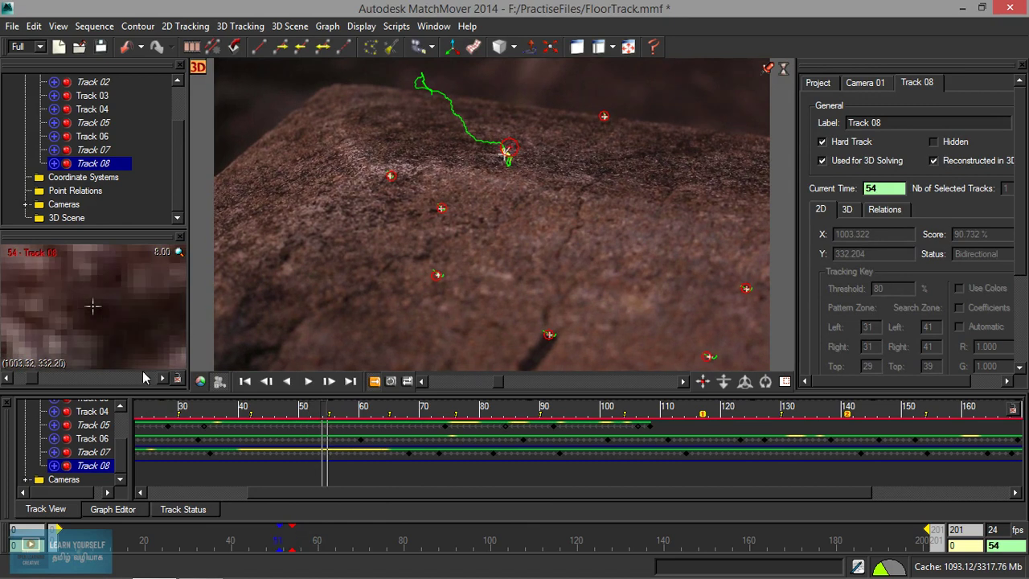
drag(124, 330, 106, 328)
click(306, 47)
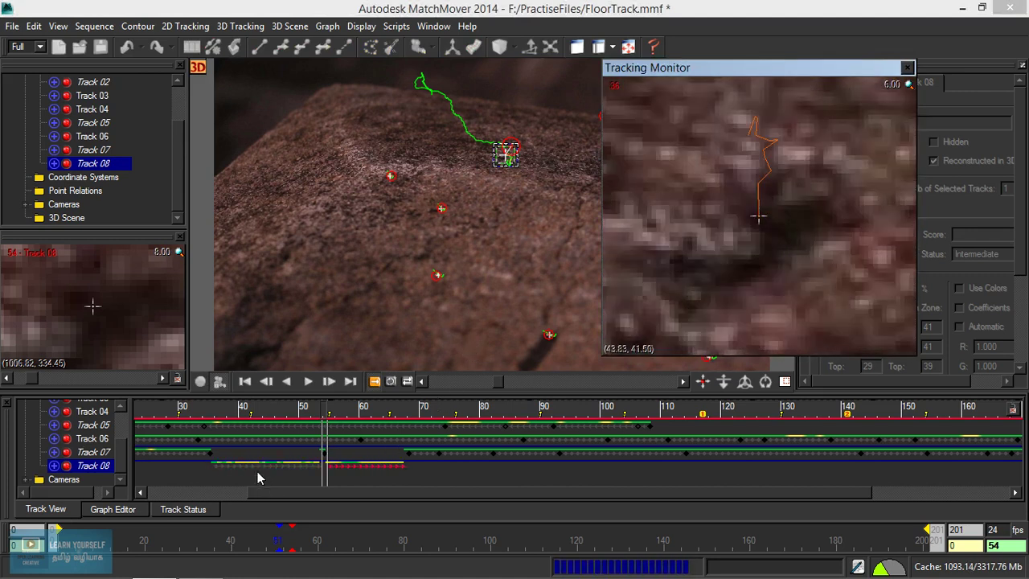
Check Track 08 around frame 48, correct its position with a key there, and re-track it bidirectionally.
key(Left)
key(Left)
key(Left)
key(Left)
key(Left)
key(Left)
key(Left)
key(Right)
key(Right)
key(Right)
key(Left)
key(Left)
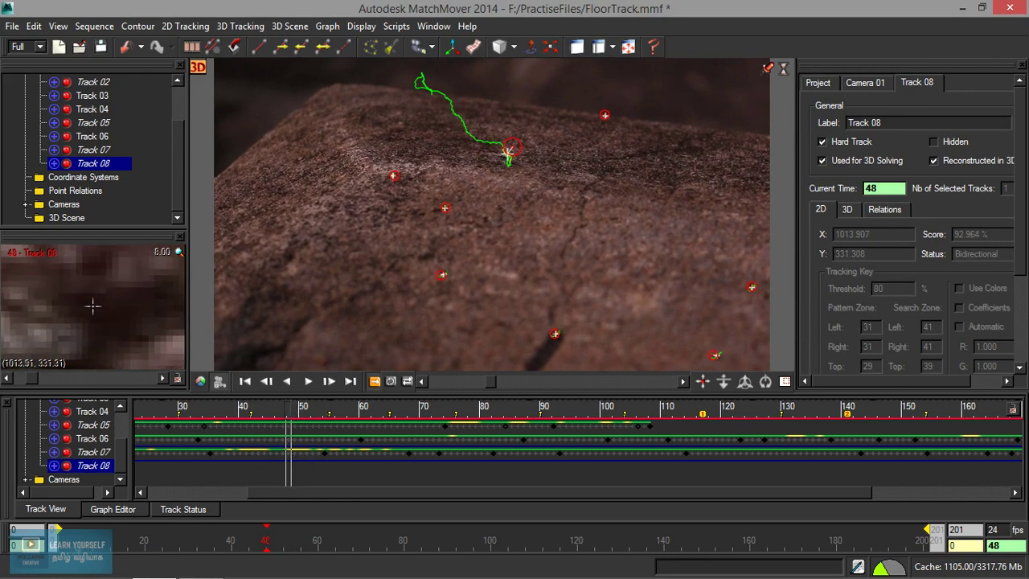
drag(103, 305, 110, 326)
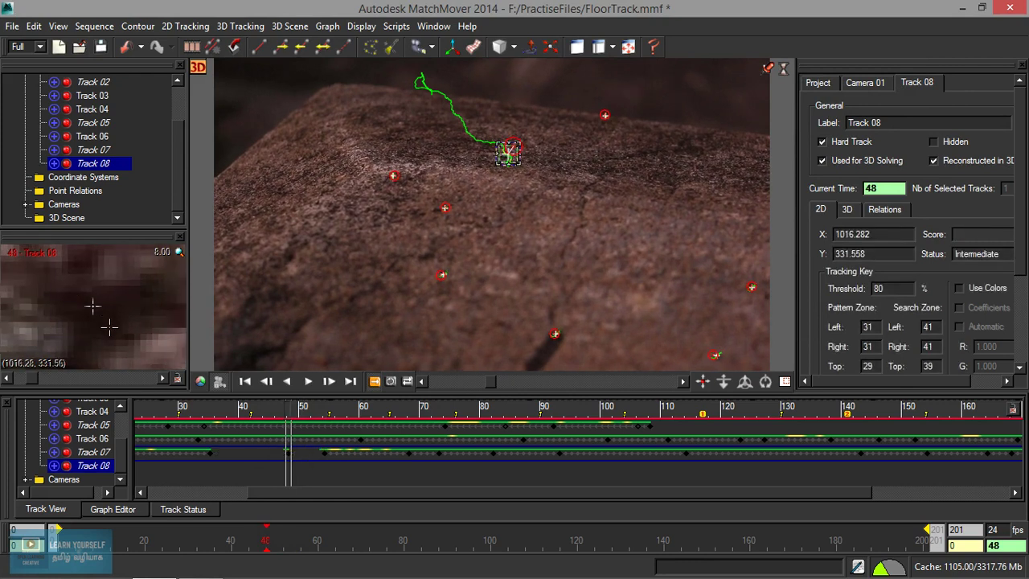
click(324, 46)
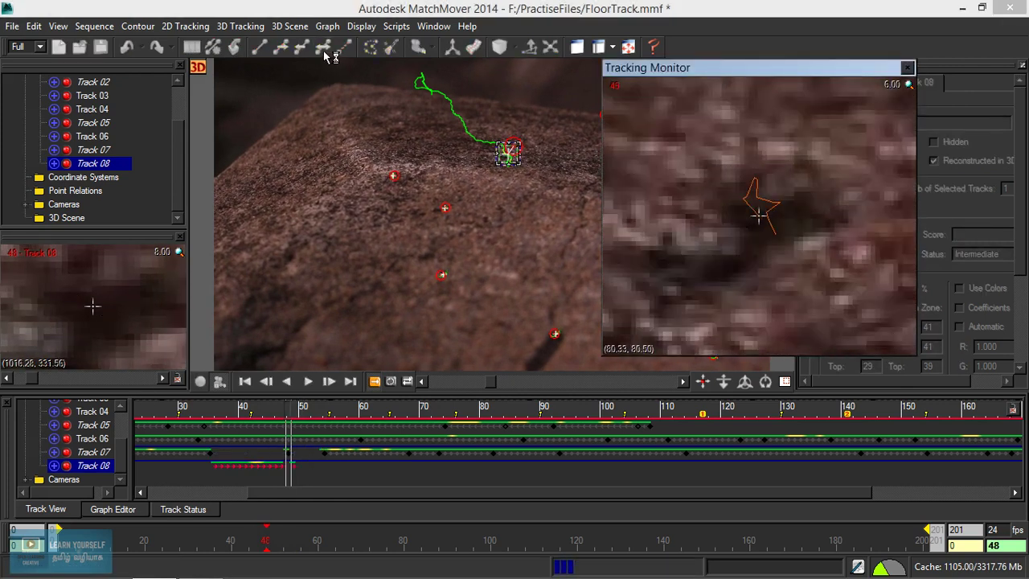